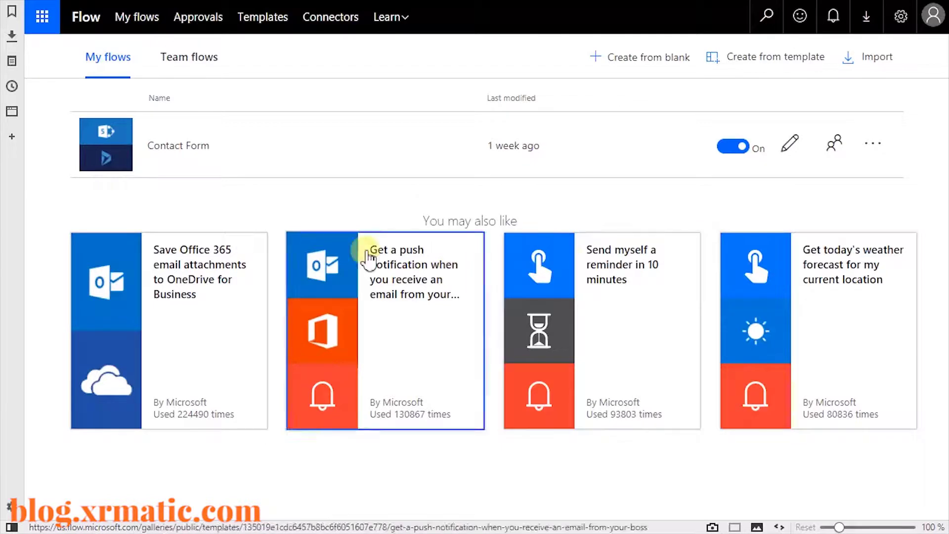
- Create a blank flow, searching triggers for "request" and choosing "When a HTTP request is received"
left_click(125, 20)
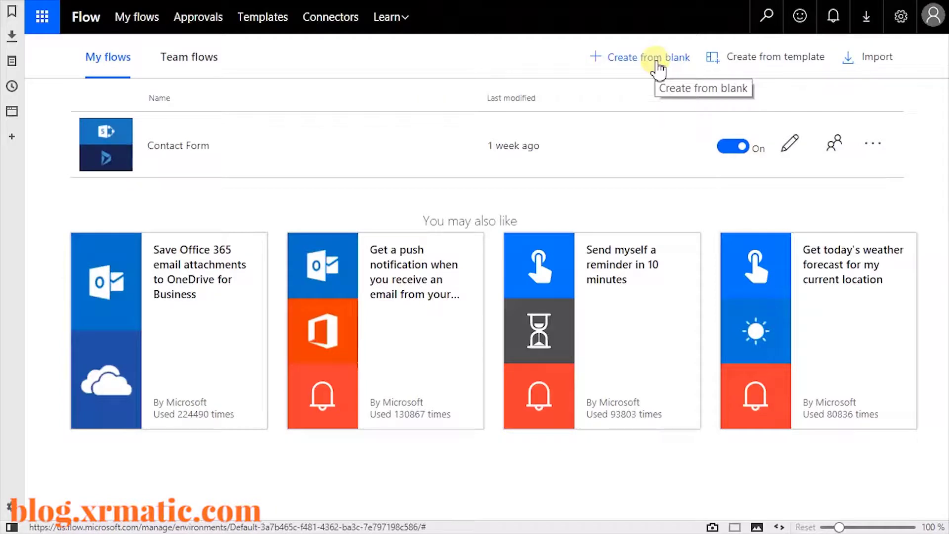
left_click(658, 63)
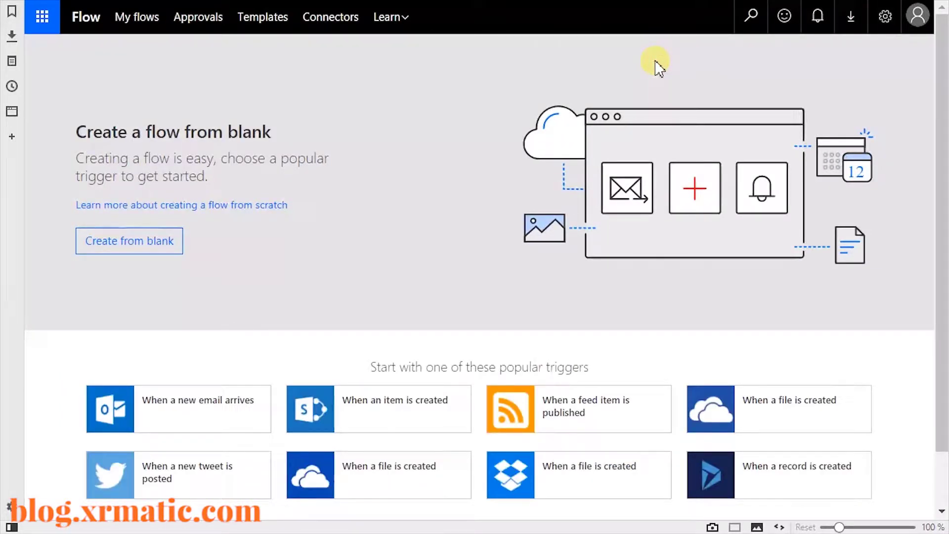
scroll(658, 64, "down", 2)
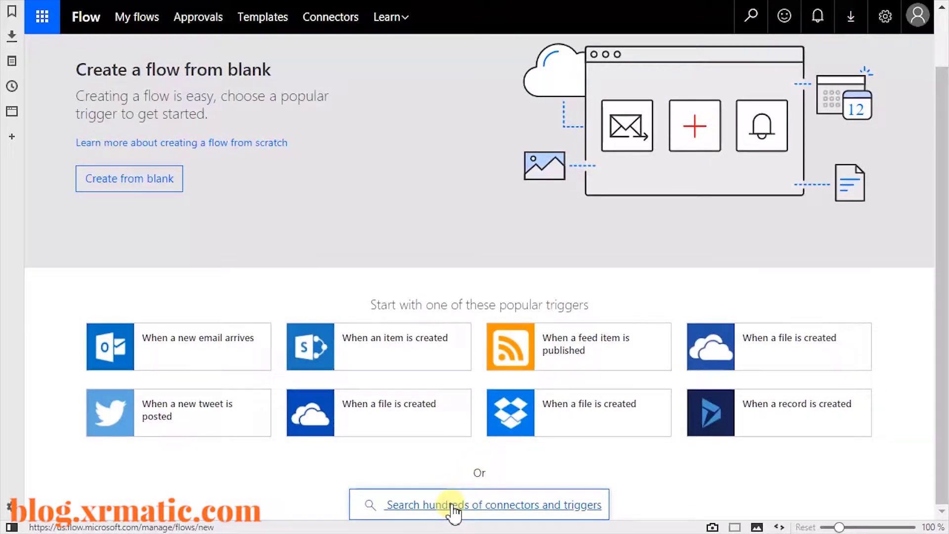
left_click(451, 505)
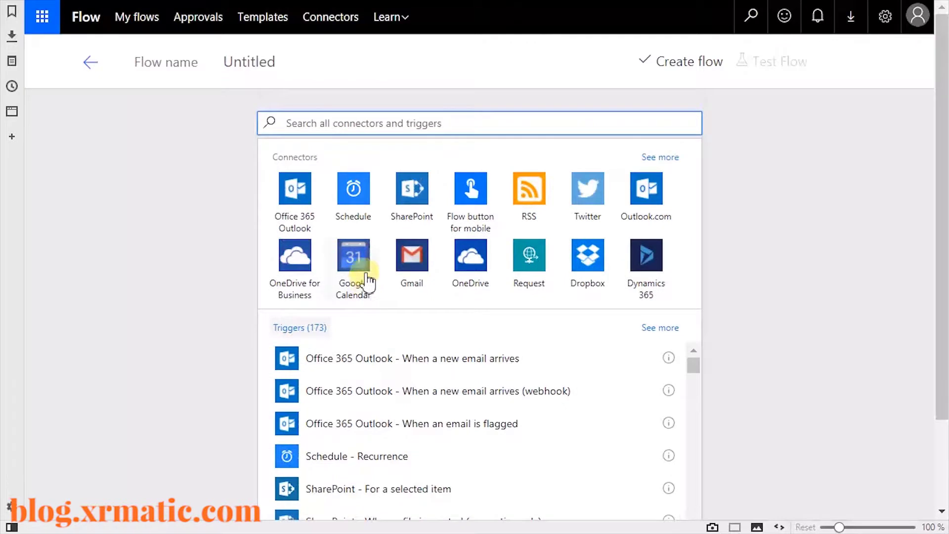
left_click(362, 120)
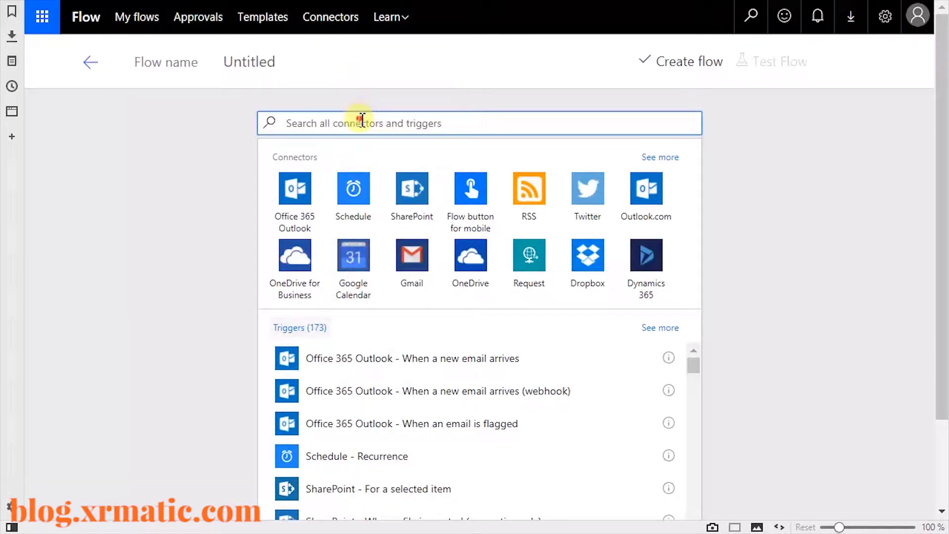
type("request")
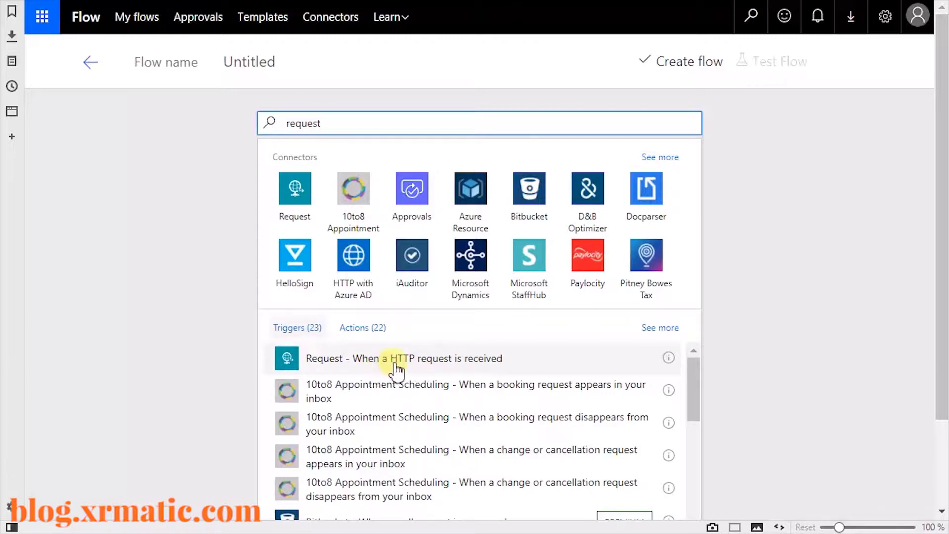
left_click(457, 363)
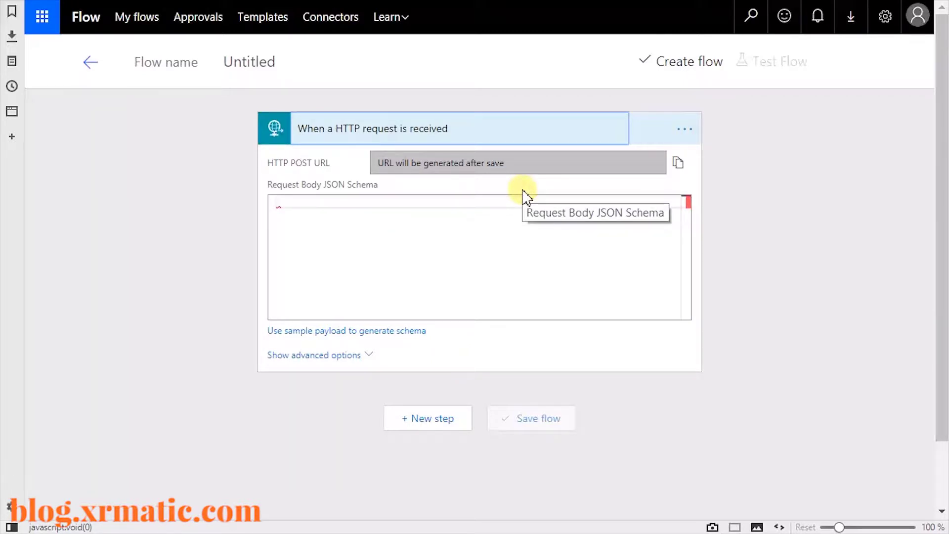
- Paste the trigger's request body JSON schema and check its properties topic, firstname, lastname and emailaddress1
left_click(448, 207)
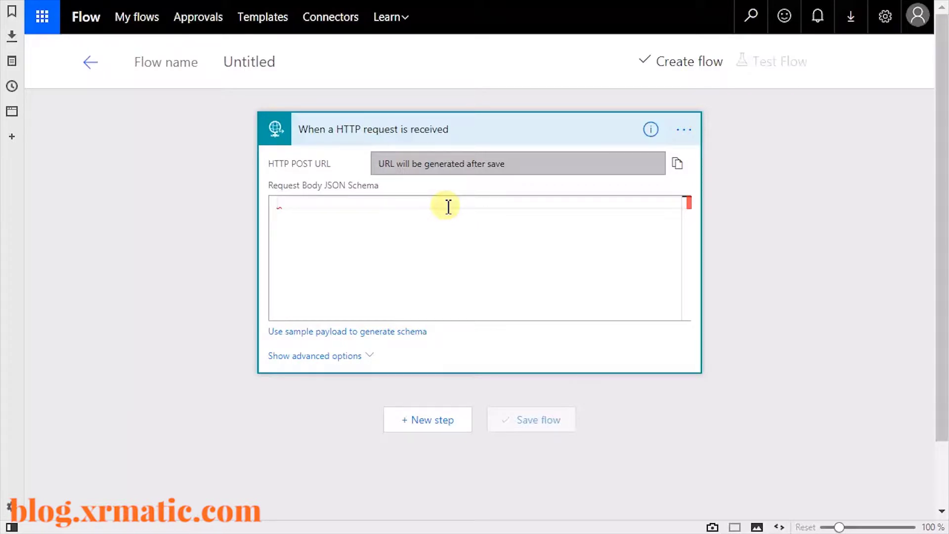
key("ctrl+v")
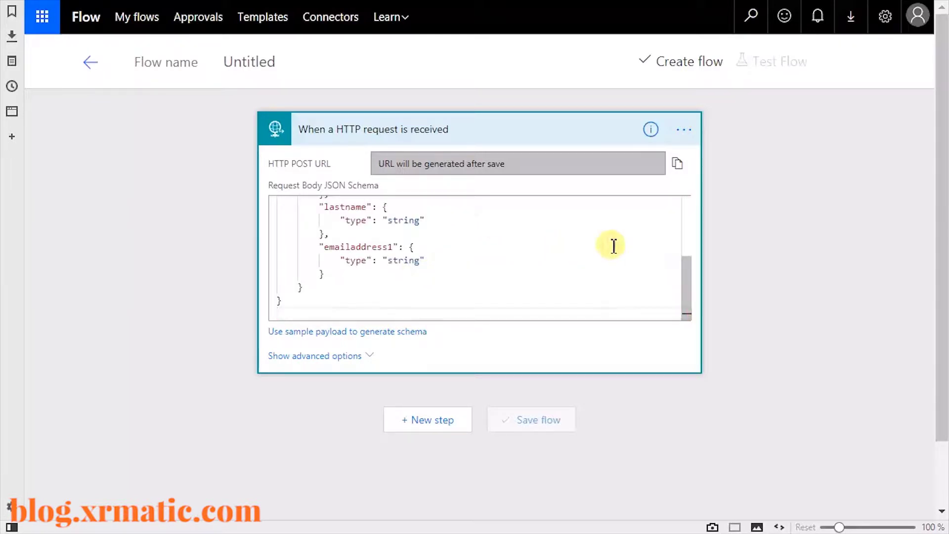
left_click_drag(686, 290, 688, 212)
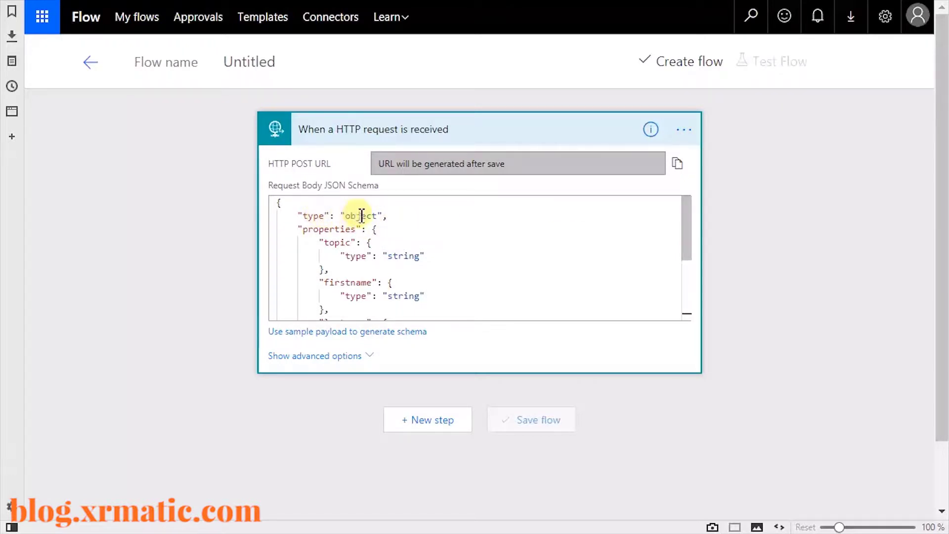
double_click(336, 242)
double_click(328, 283)
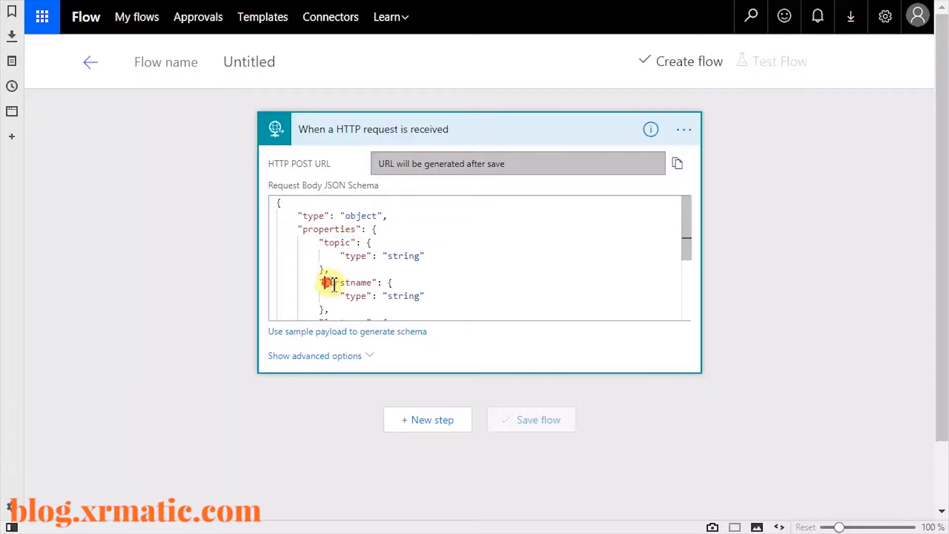
left_click_drag(688, 229, 684, 272)
double_click(327, 238)
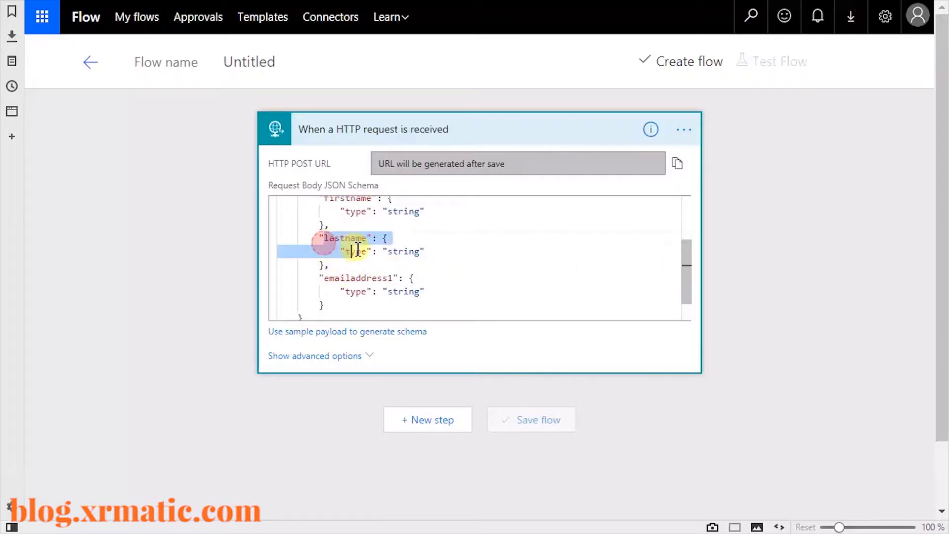
left_click_drag(324, 279, 398, 279)
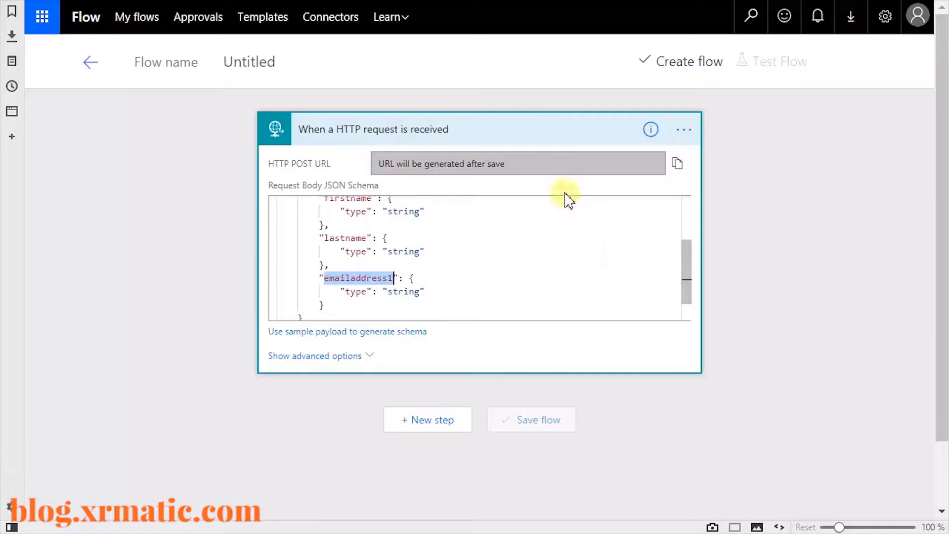
- Add a new action after the trigger, searching for "response" and choosing "Request - Response"
left_click(441, 427)
left_click(428, 471)
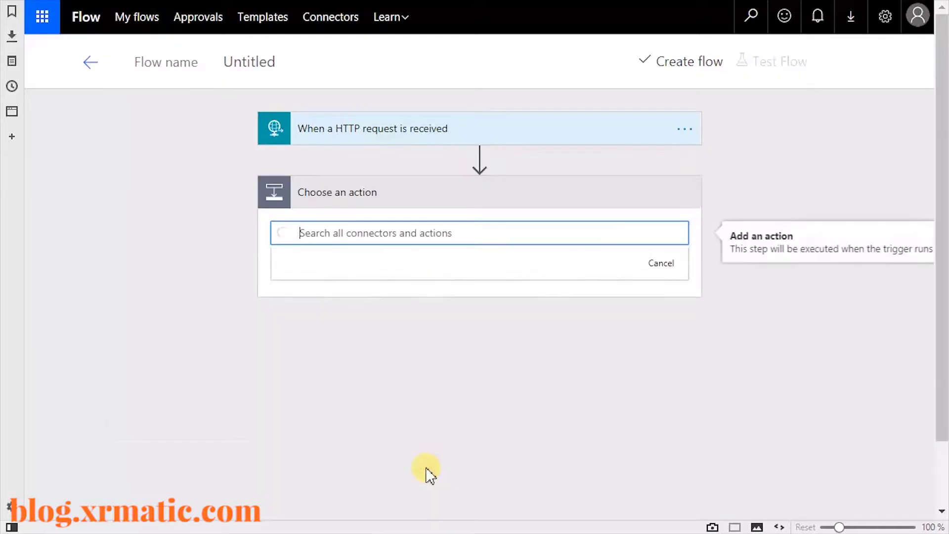
left_click(346, 234)
type("response")
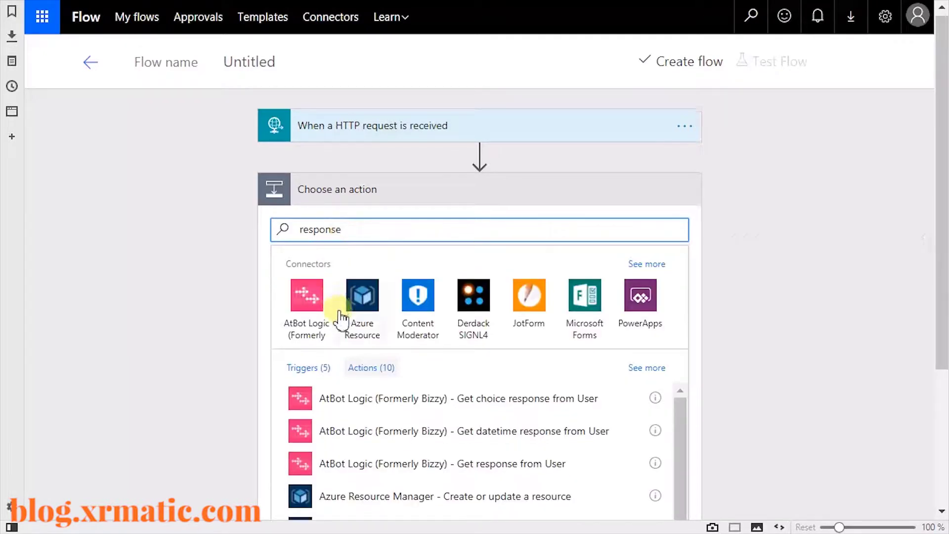
scroll(366, 340, "down", 3)
scroll(475, 364, "down", 3)
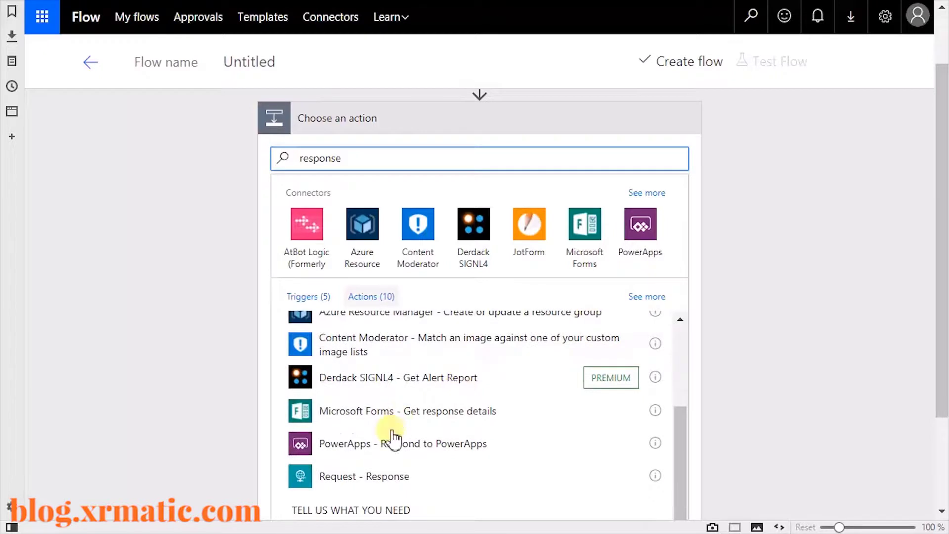
left_click(396, 479)
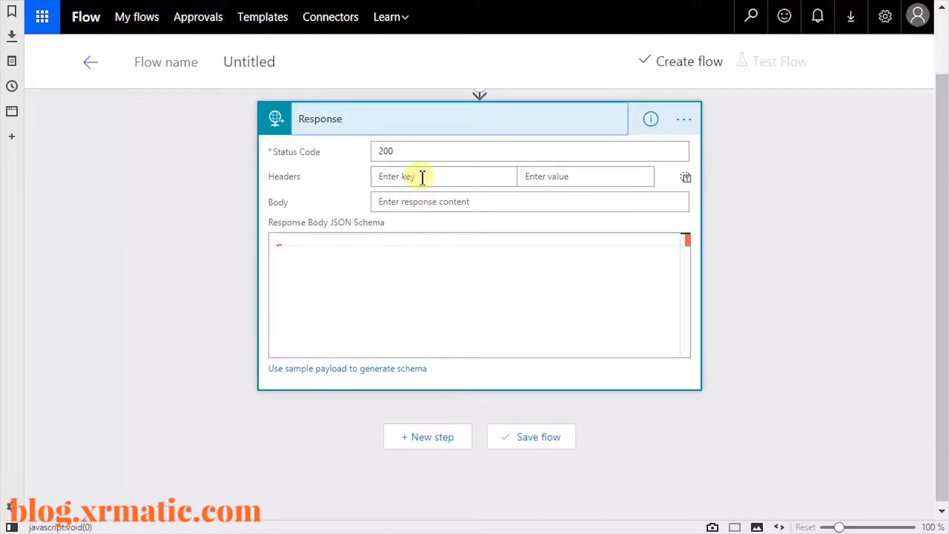
- Give the Response action the header Content-type with value application/json and the response body JSON schema { "status": "success"}
left_click(422, 177)
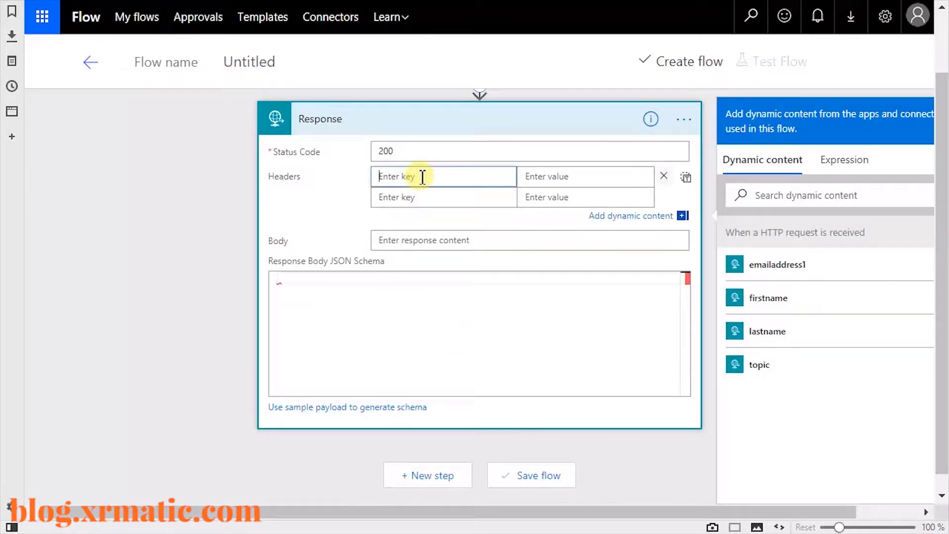
type("Content-type")
left_click(577, 177)
type("application/jso")
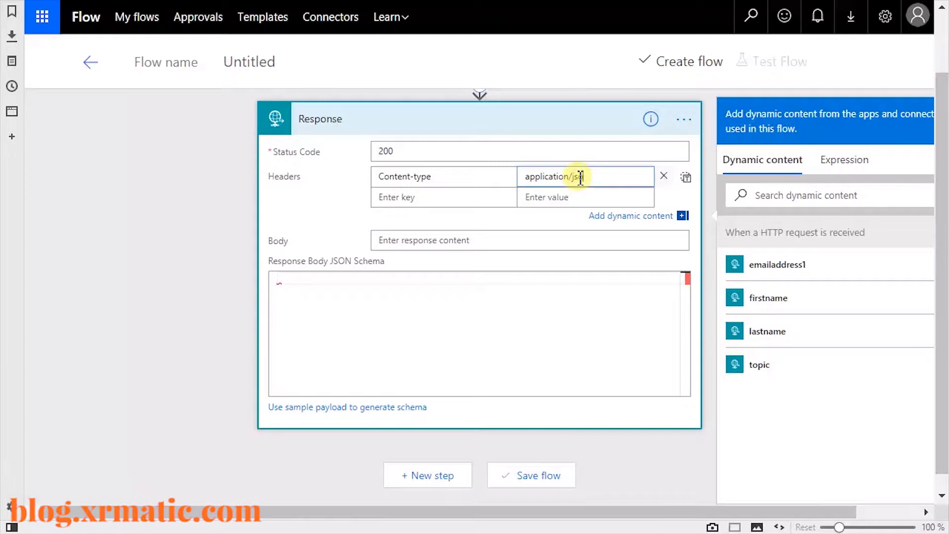
type("n")
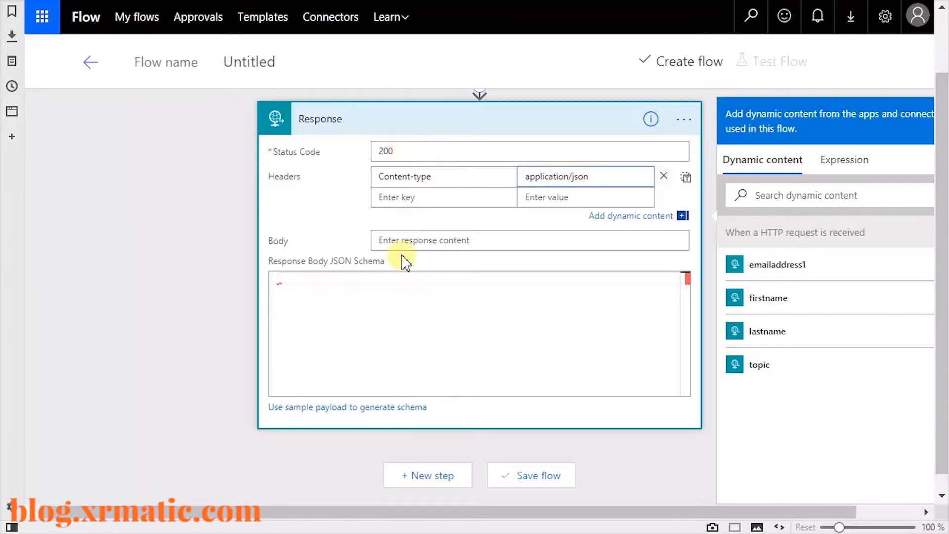
left_click(403, 282)
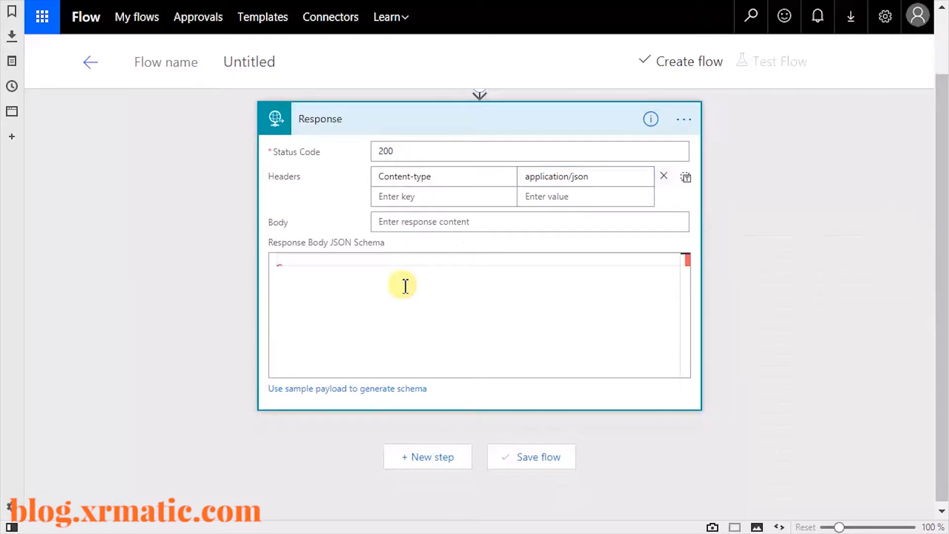
type("{ \"status\": \"success")
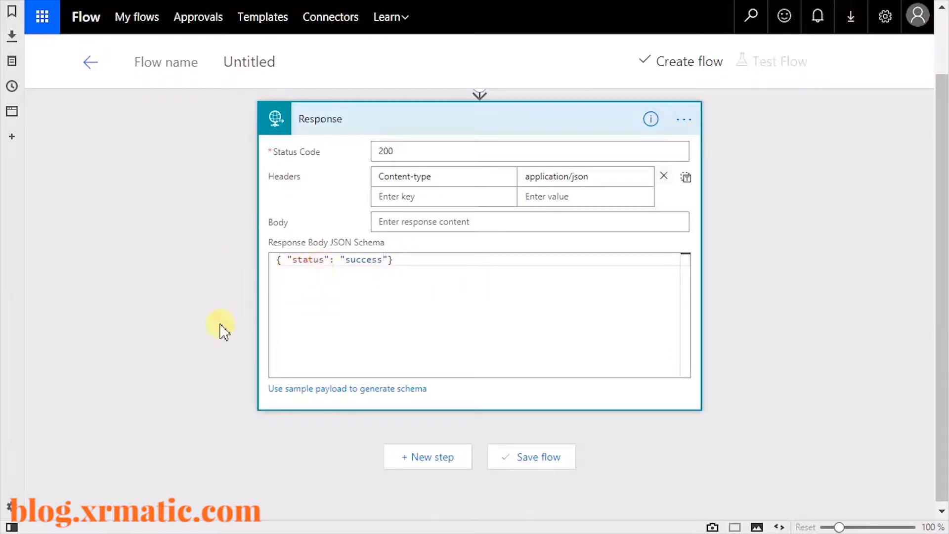
- Save the flow, expand the HTTP request trigger to show its POST URL, and acknowledge the Content-Type reminder
left_click(545, 467)
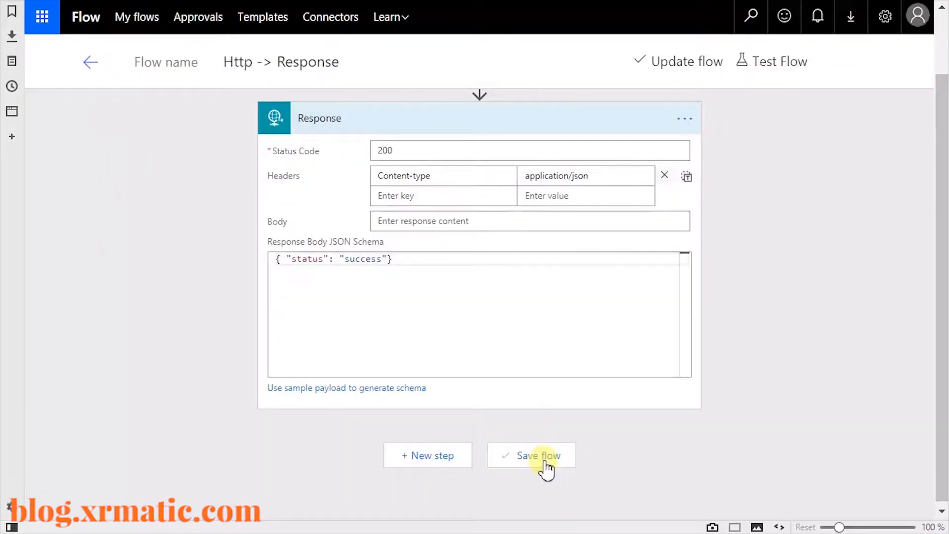
scroll(545, 467, "up", 2)
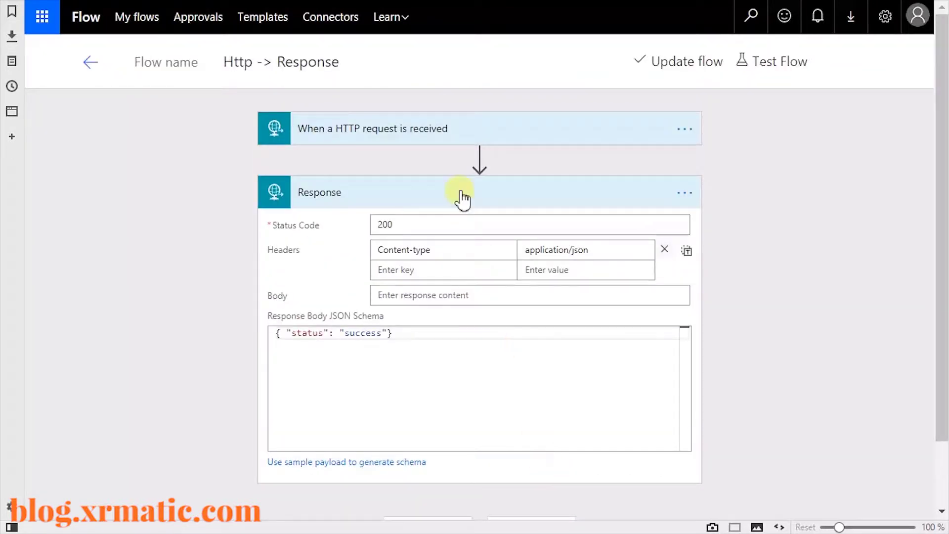
left_click(431, 138)
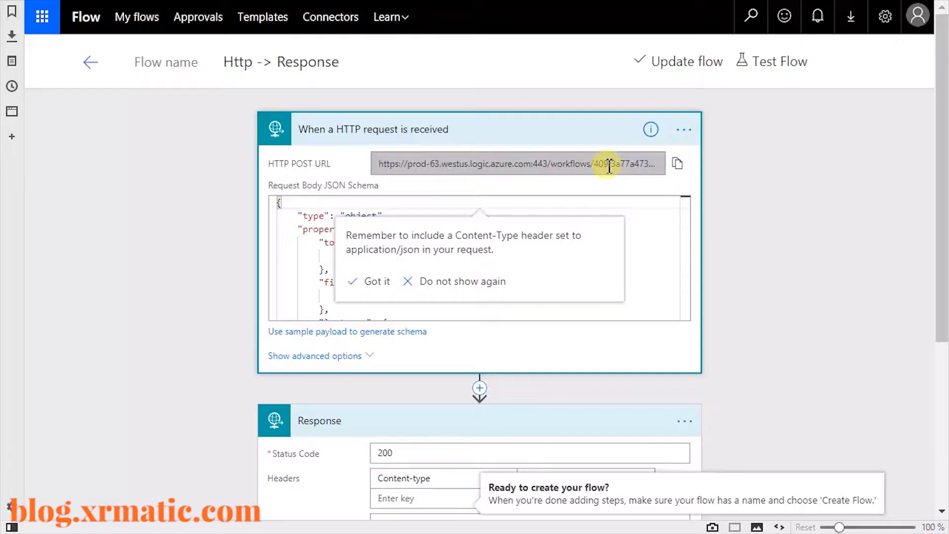
left_click(372, 280)
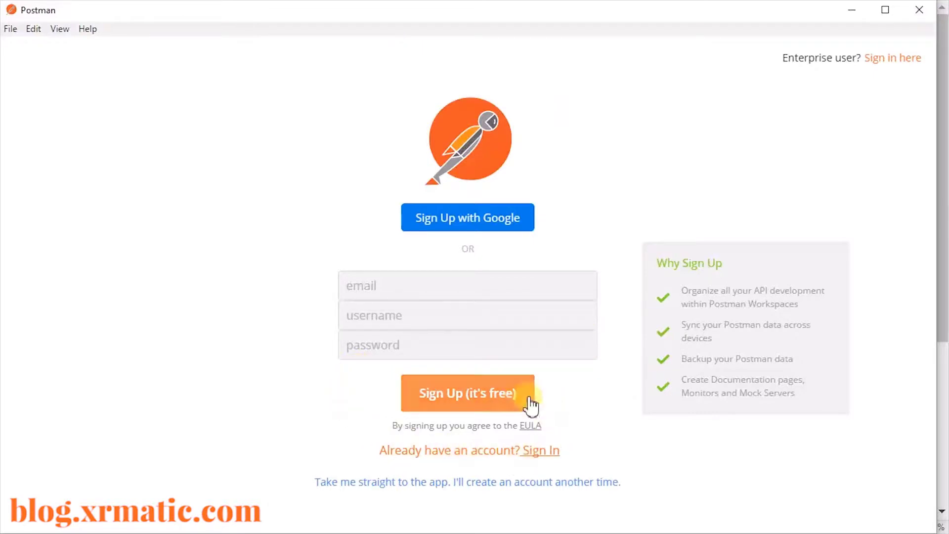
- Switch to Postman, skip the account sign-up, and dismiss the What's New and Create New windows
left_click(516, 482)
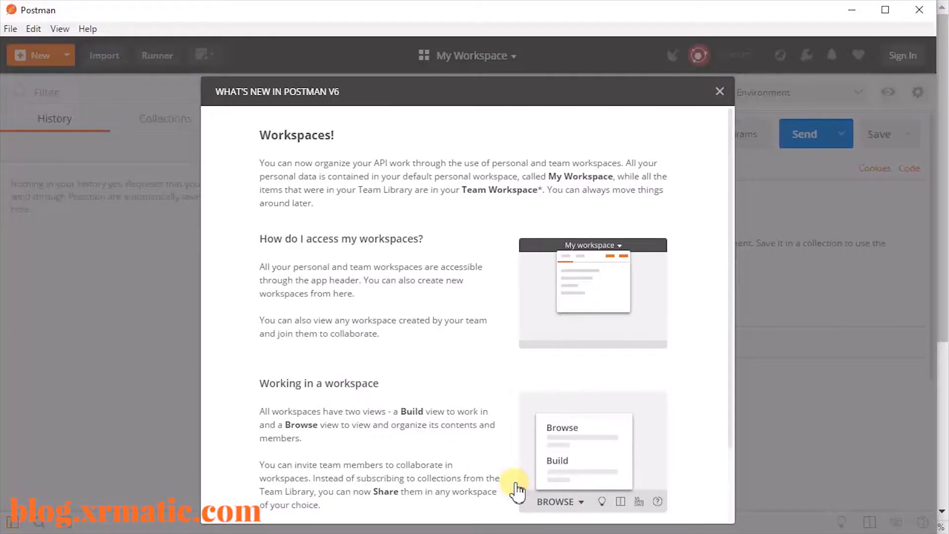
left_click(719, 92)
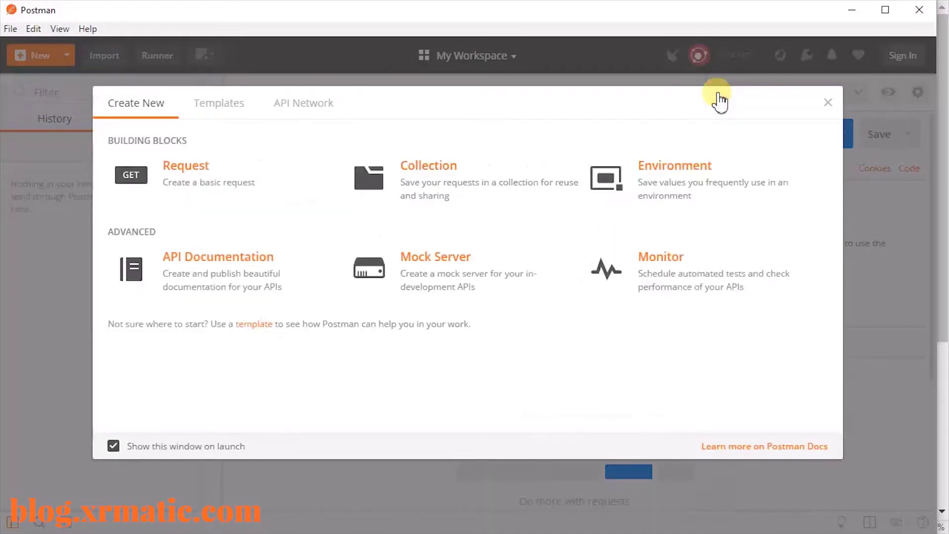
left_click(829, 102)
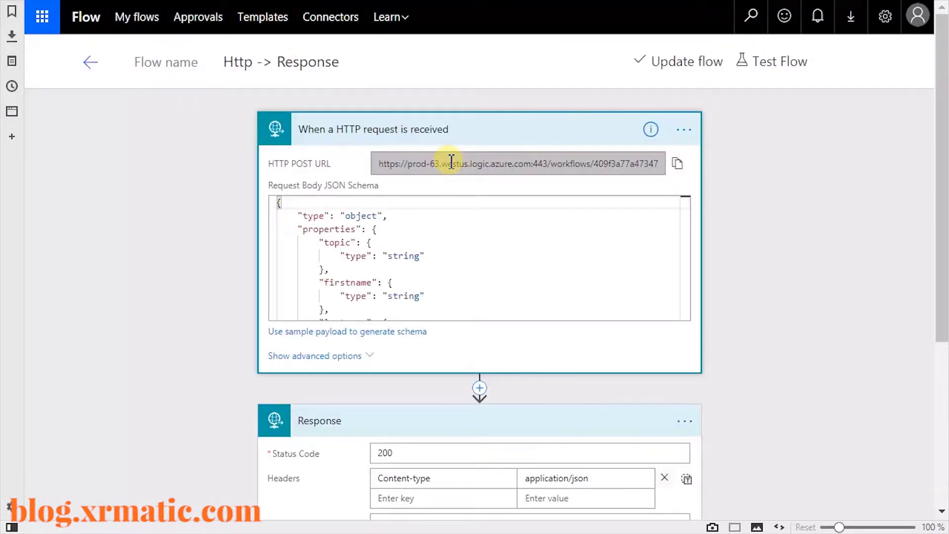
- Copy the trigger's HTTP POST URL from Flow, and in Postman set the request method to POST with that URL
left_click(655, 166)
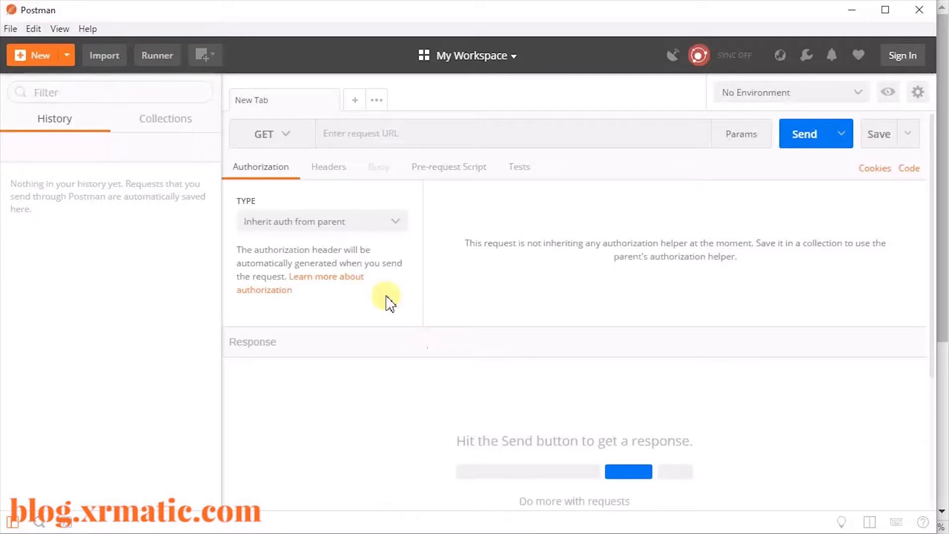
left_click(286, 136)
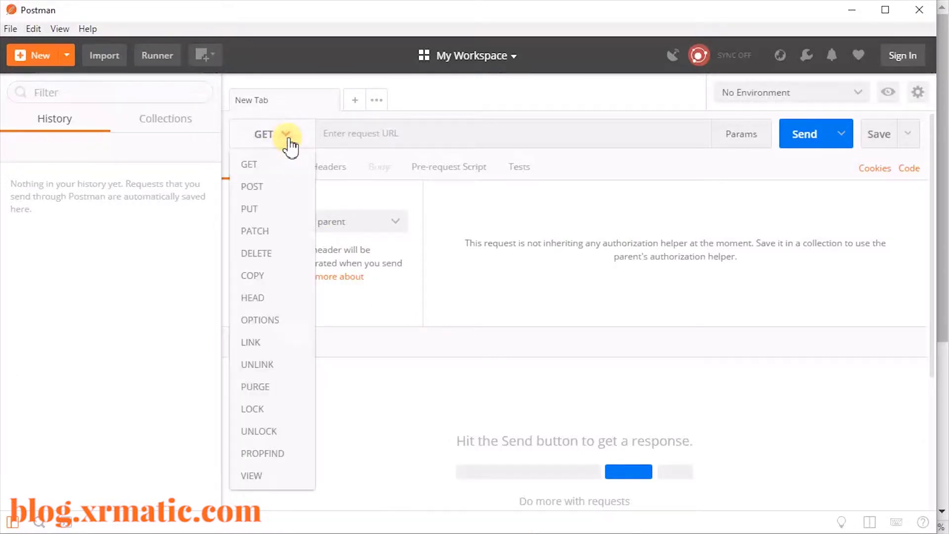
left_click(266, 188)
left_click(377, 133)
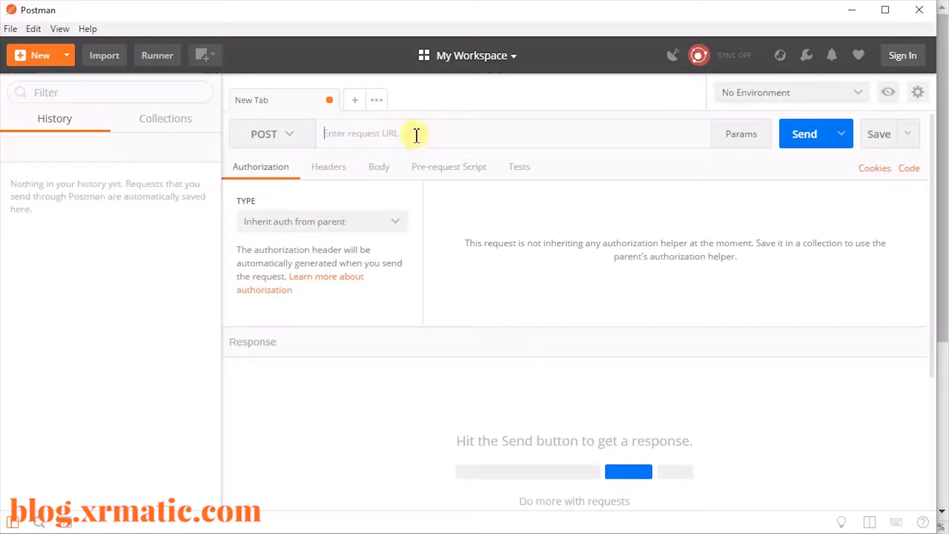
key("ctrl+v")
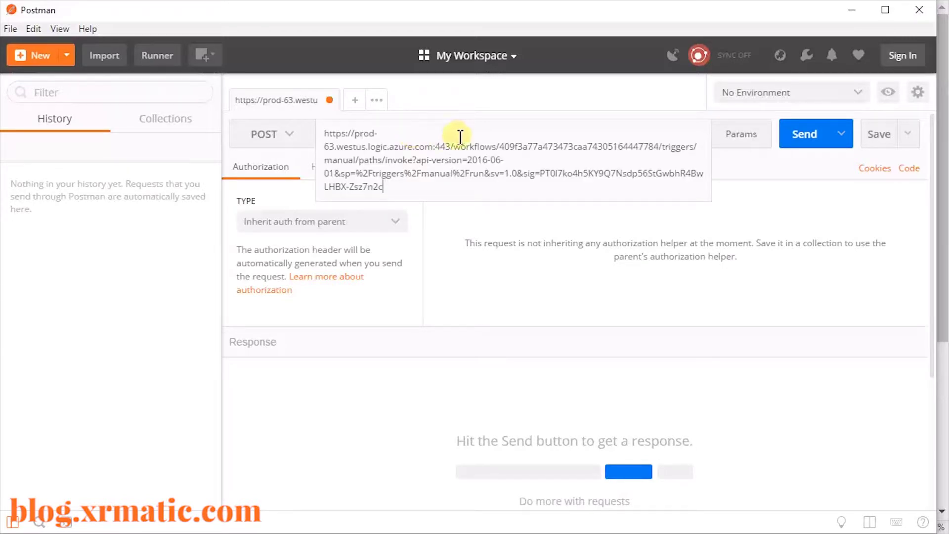
left_click(757, 171)
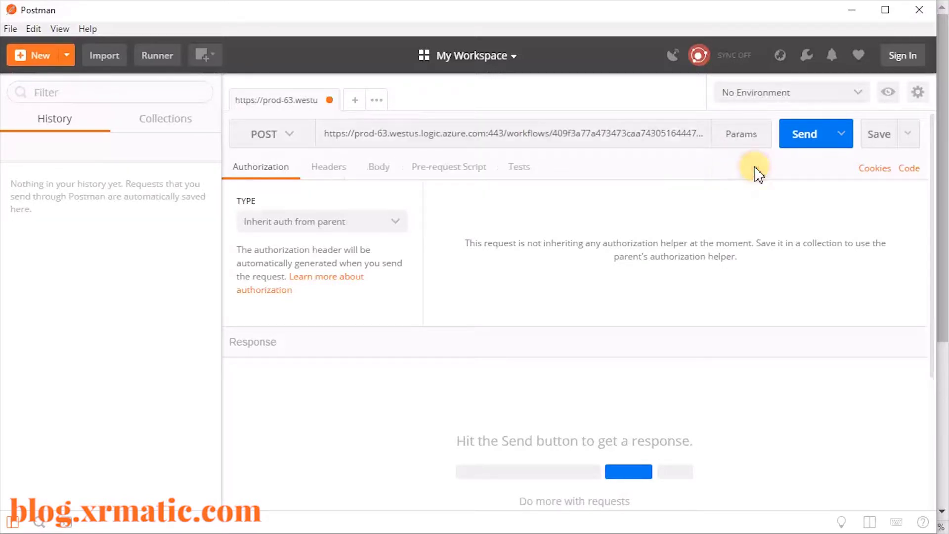
- Add a request header with key Content-type and value application/json
left_click(329, 170)
left_click(341, 214)
type("C")
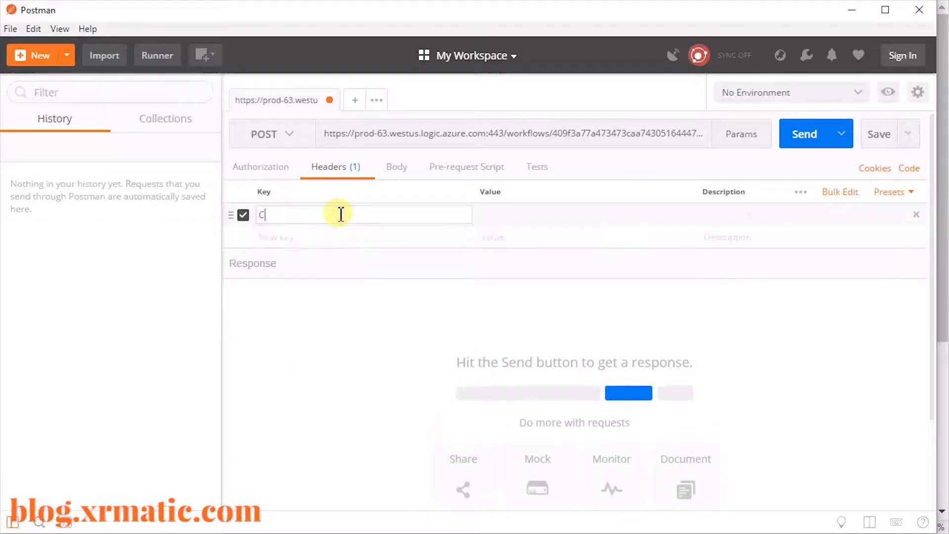
type("ontent-type")
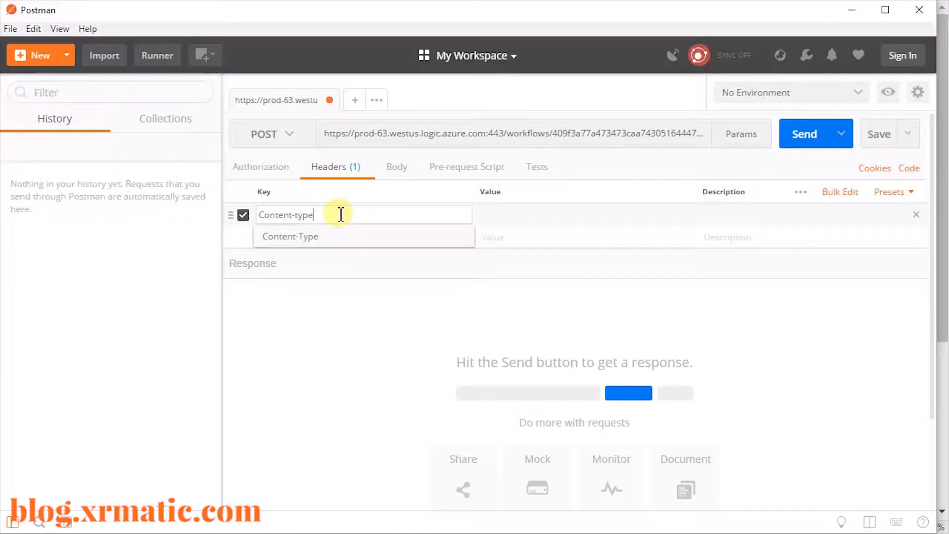
left_click(538, 212)
type("appl")
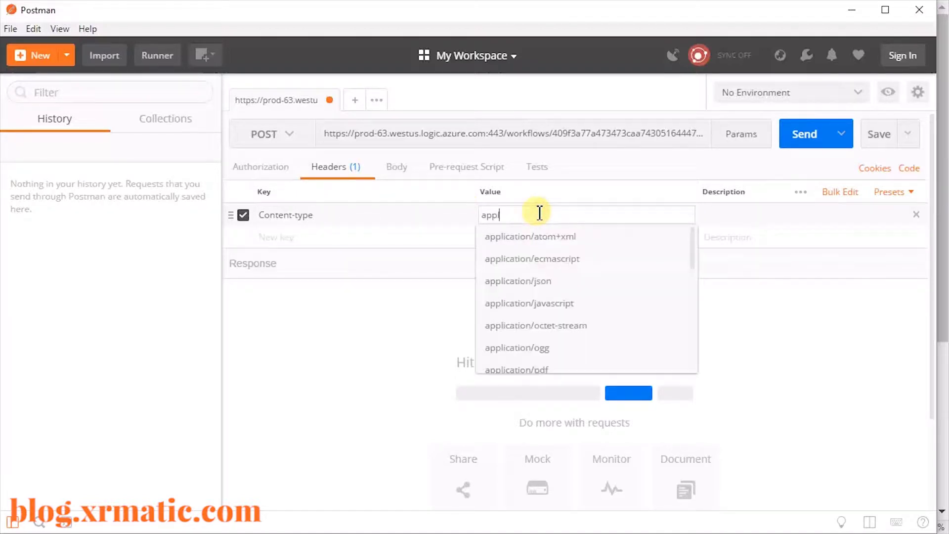
type("ication/json")
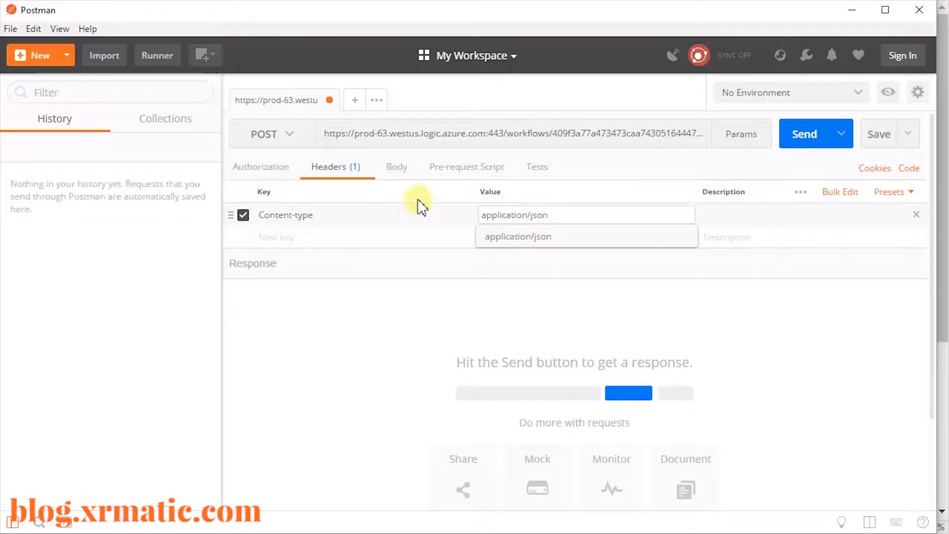
- Paste a raw JSON (application/json) body with topic "Return on the Jedi", first name, last name and email address, and send the request
left_click(401, 168)
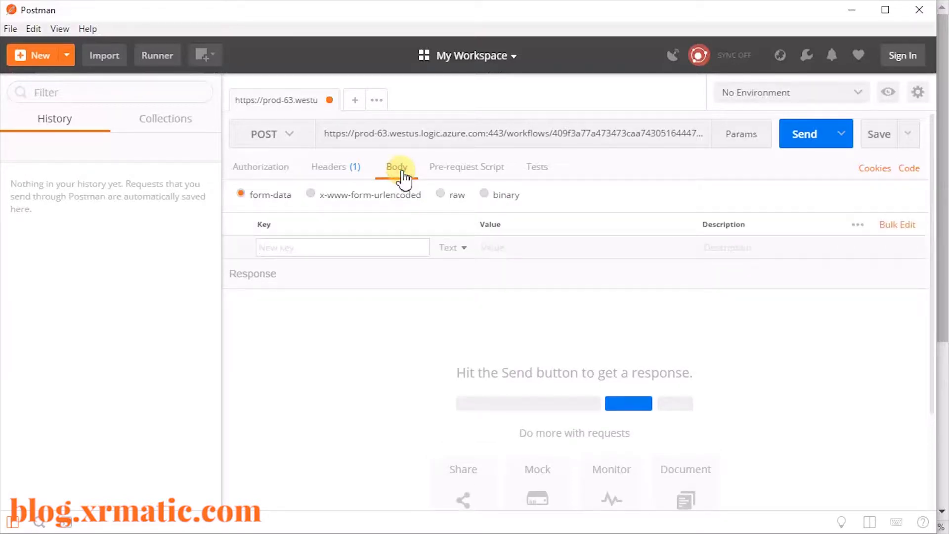
left_click(448, 200)
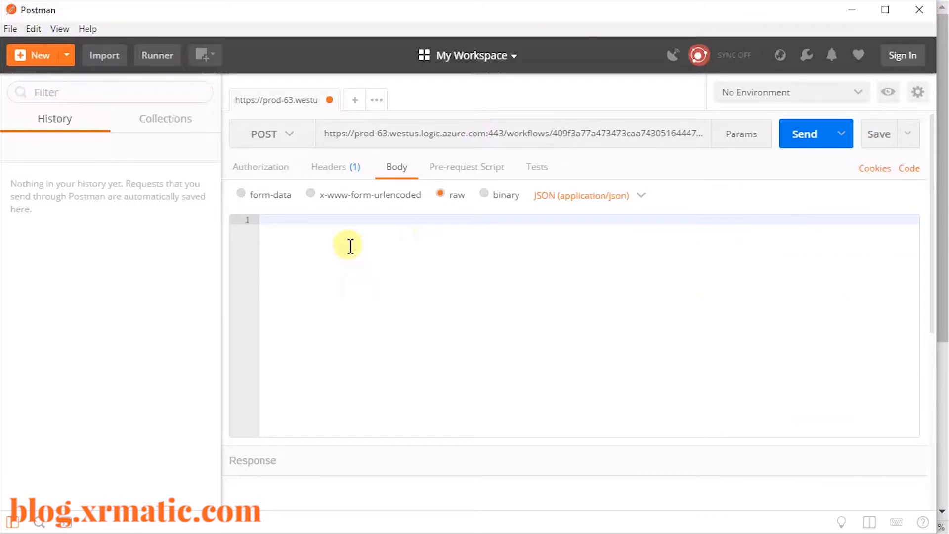
key("ctrl+v")
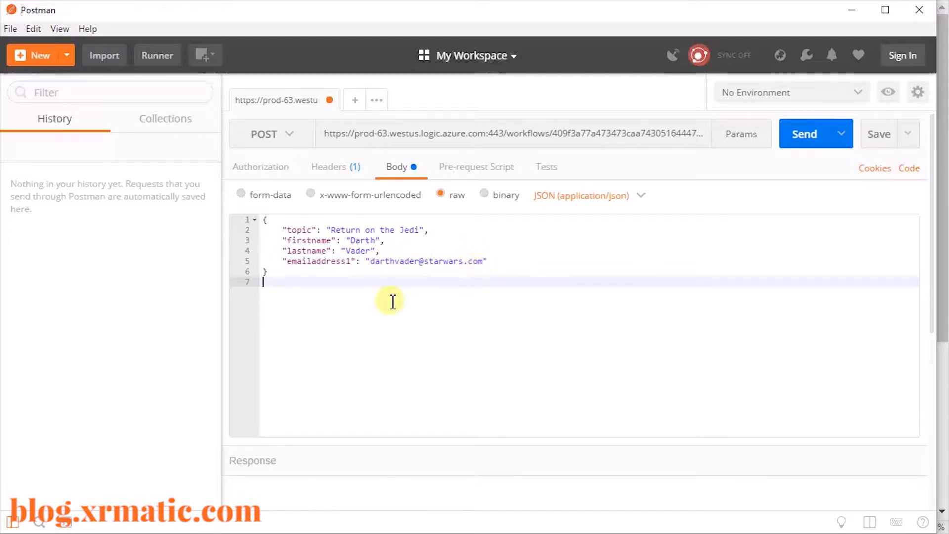
left_click_drag(272, 315, 253, 212)
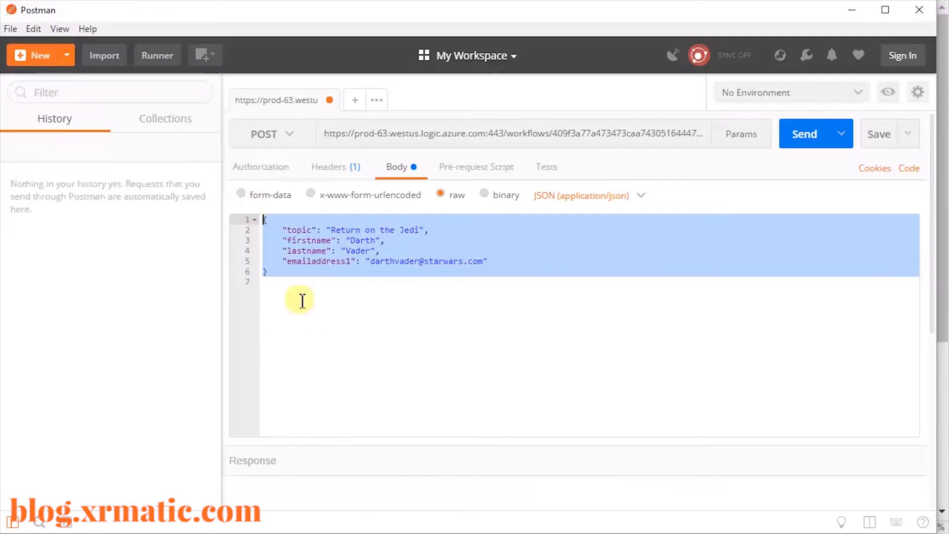
left_click(292, 299)
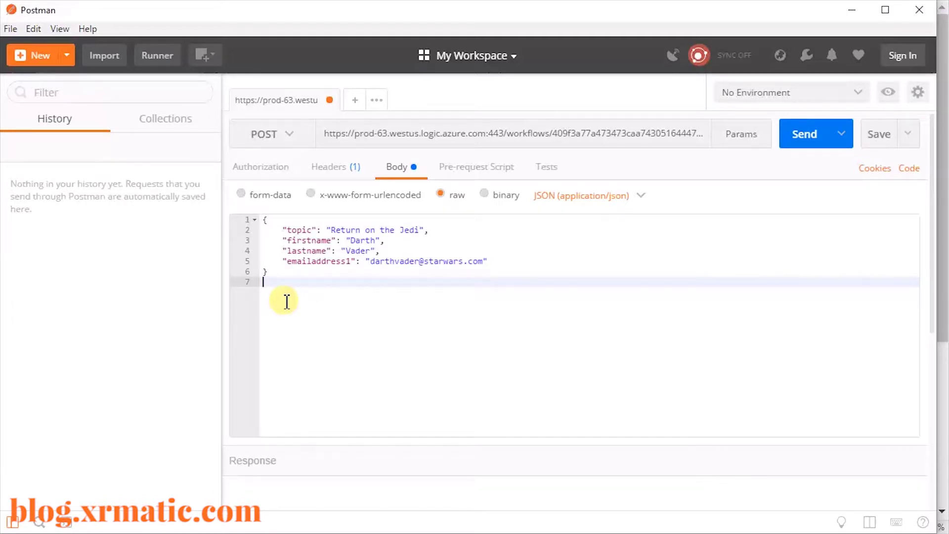
left_click(809, 138)
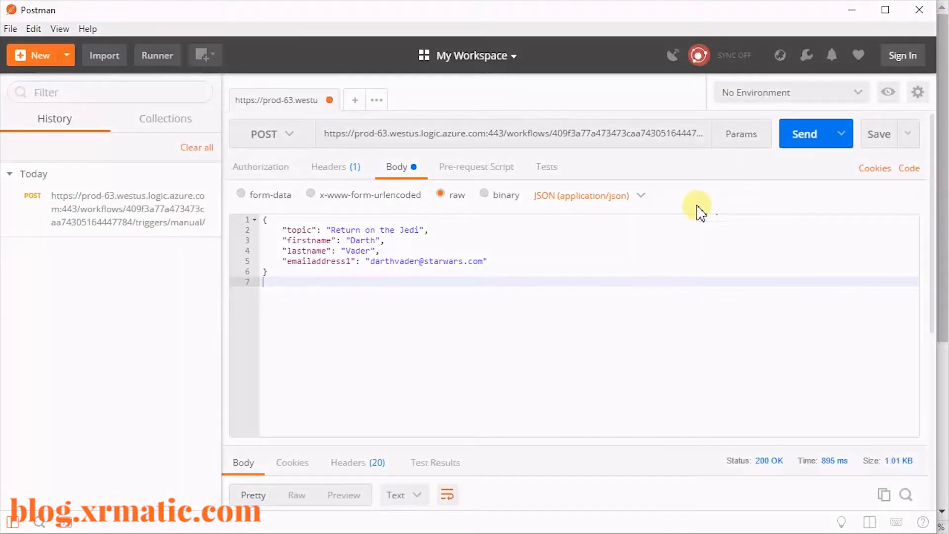
scroll(633, 250, "down", 5)
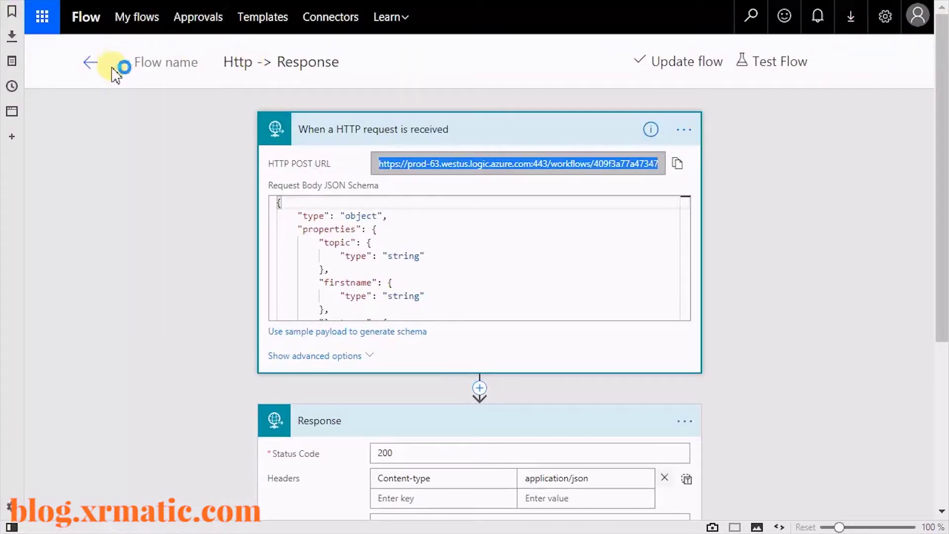
- Switch to Flow, leave the flow editor, and open the latest run of the Http -> Response flow from its run history
left_click(90, 61)
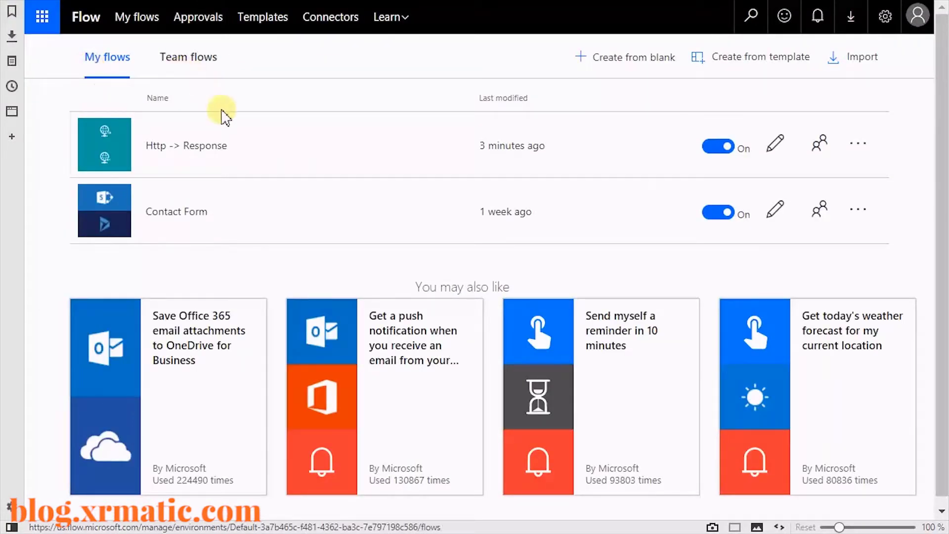
left_click(195, 146)
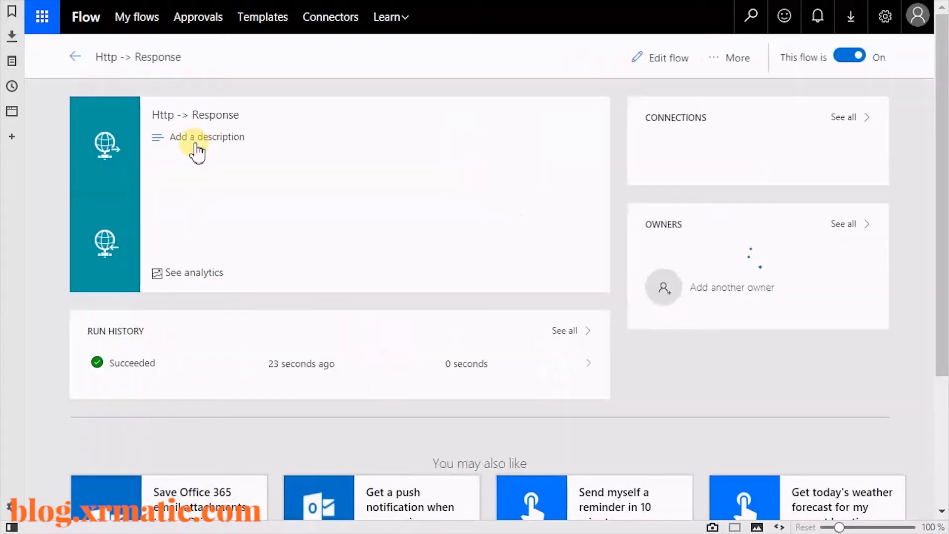
left_click(133, 368)
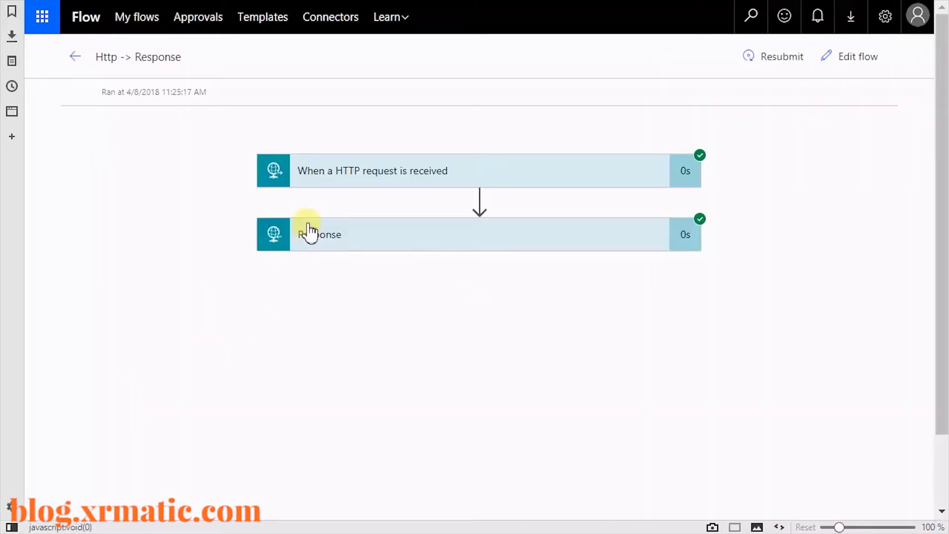
- Examine the run's inputs and outputs for the HTTP request trigger and the Response action
left_click(427, 178)
scroll(427, 179, "down", 5)
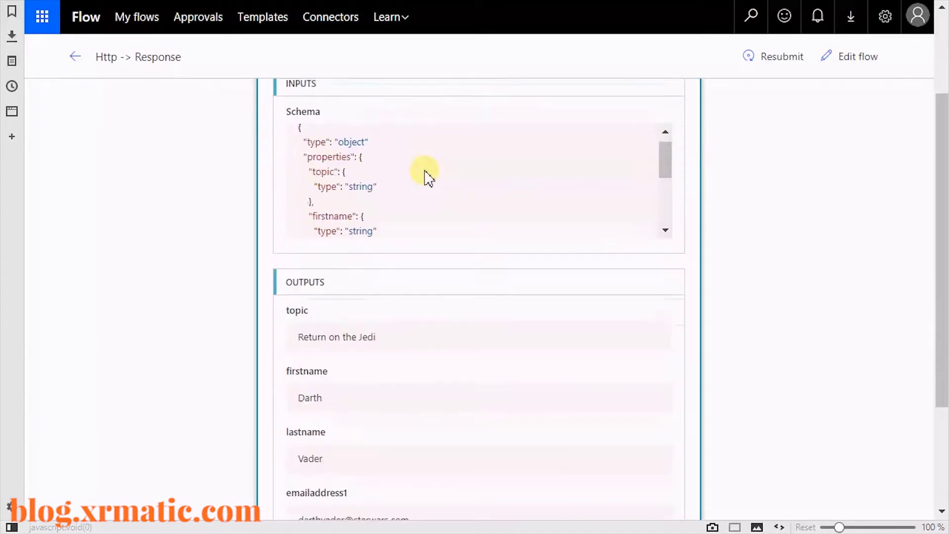
scroll(435, 188, "down", 3)
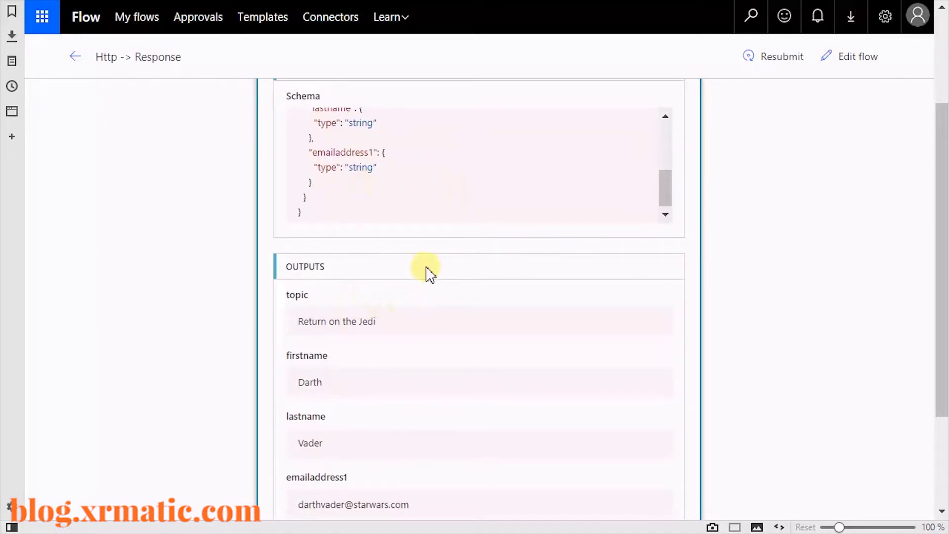
scroll(475, 217, "up", 1)
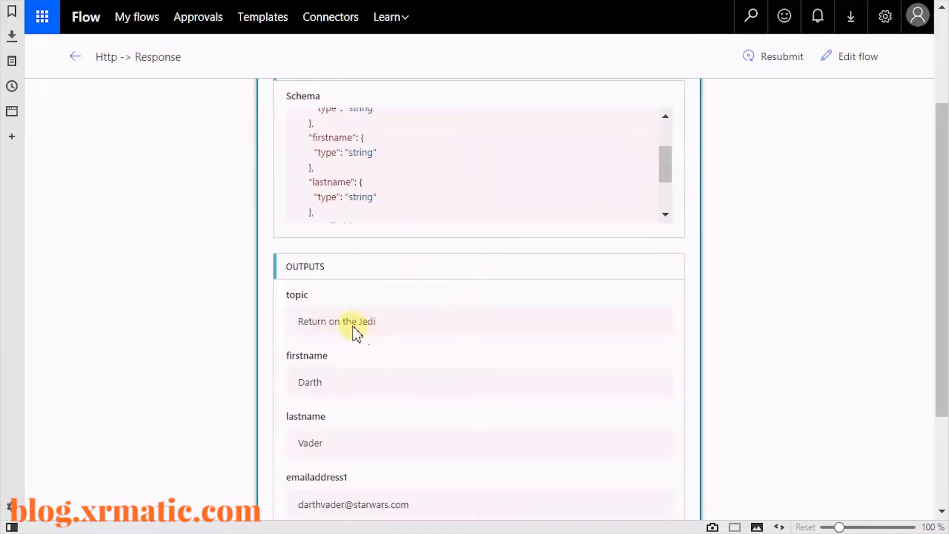
scroll(543, 356, "down", 3)
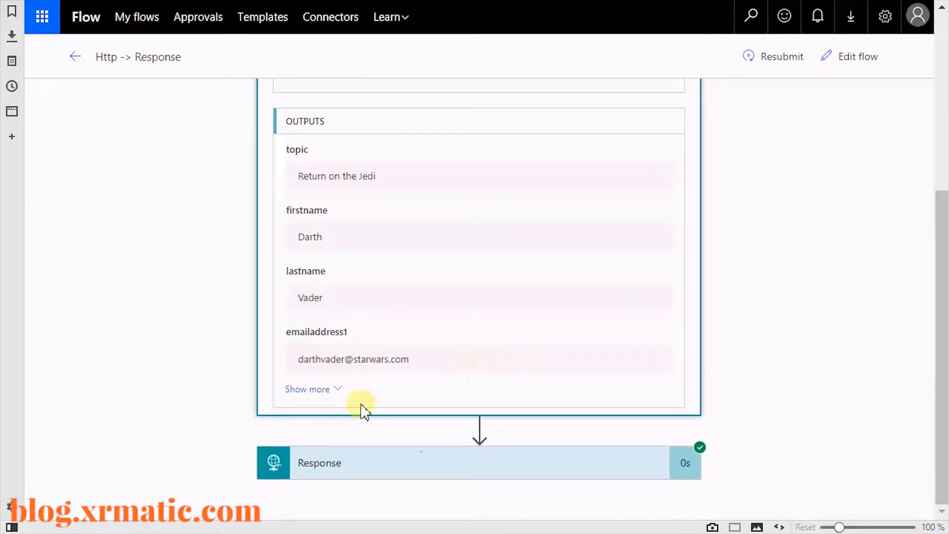
left_click(452, 465)
scroll(459, 455, "down", 7)
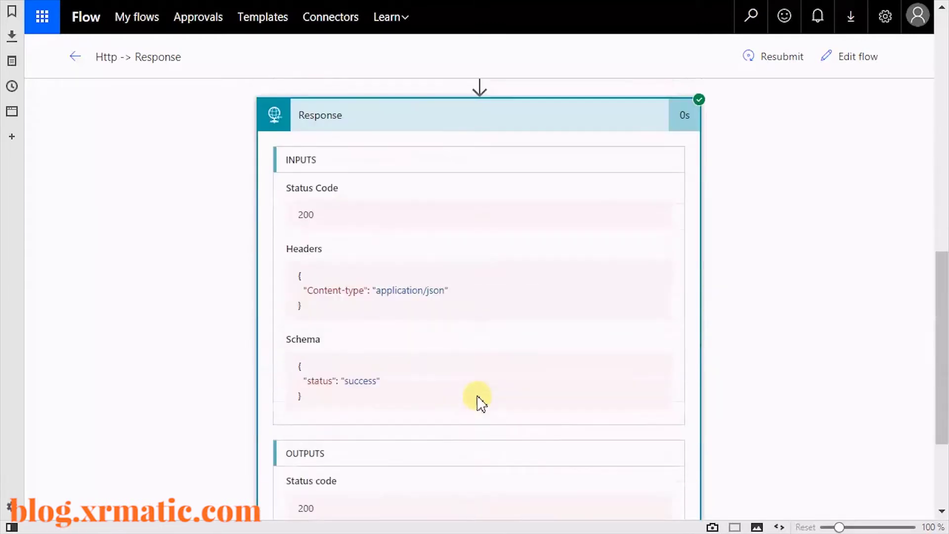
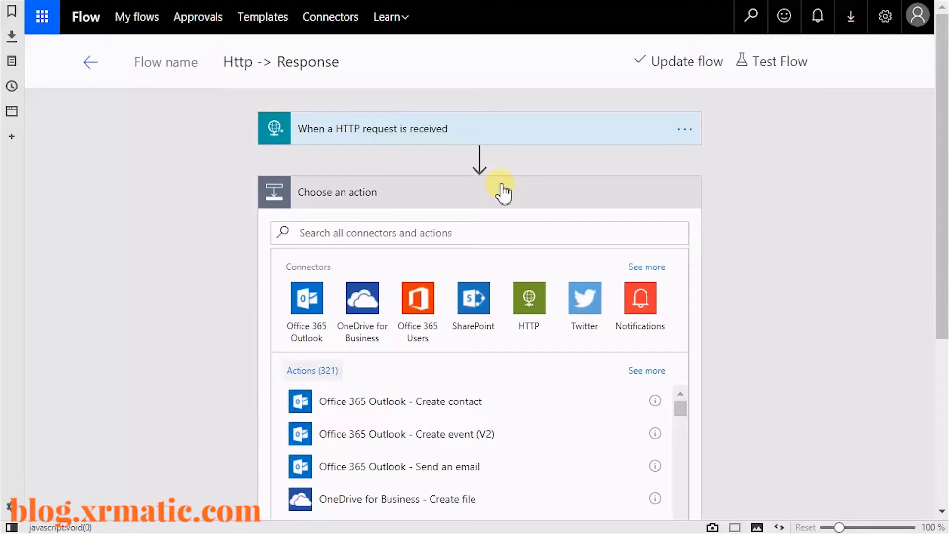
- Search the actions for "dynamics" and add the Dynamics 365 action Create a new record between the HTTP trigger and the Response
left_click(456, 231)
type("dynm")
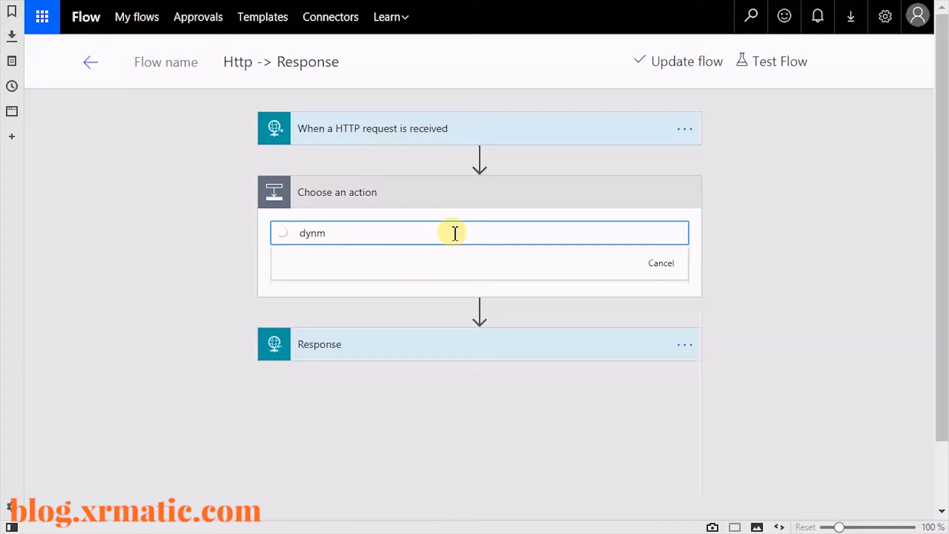
key("BackSpace")
key("BackSpace")
key("BackSpace")
type("namics")
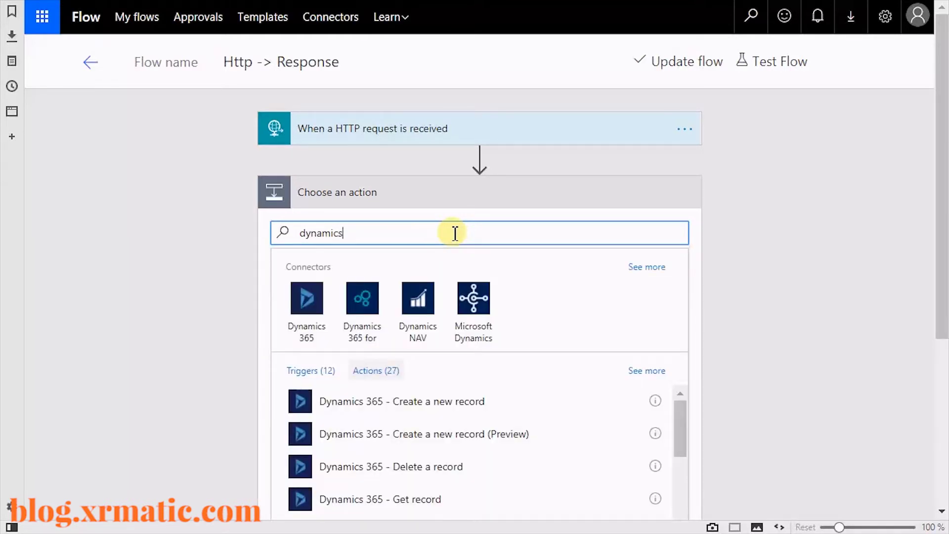
left_click(307, 299)
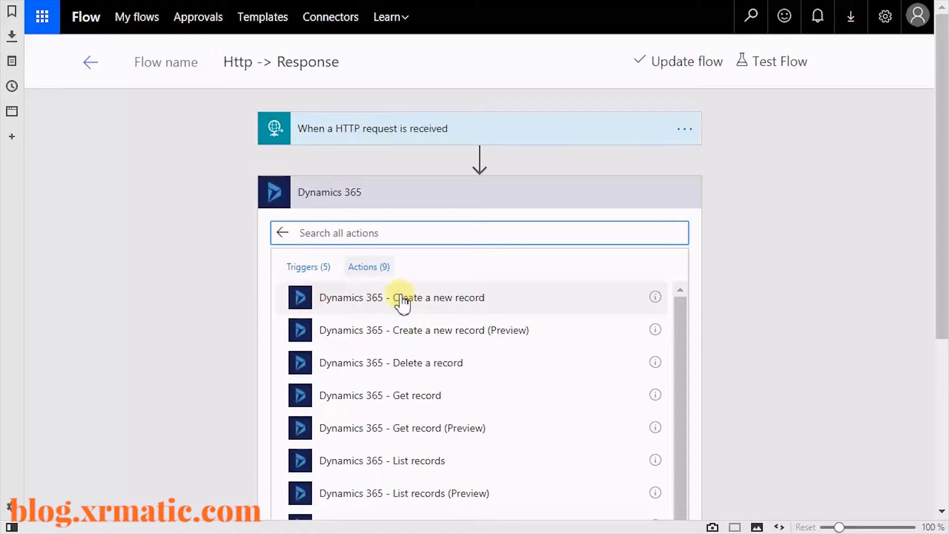
left_click(449, 299)
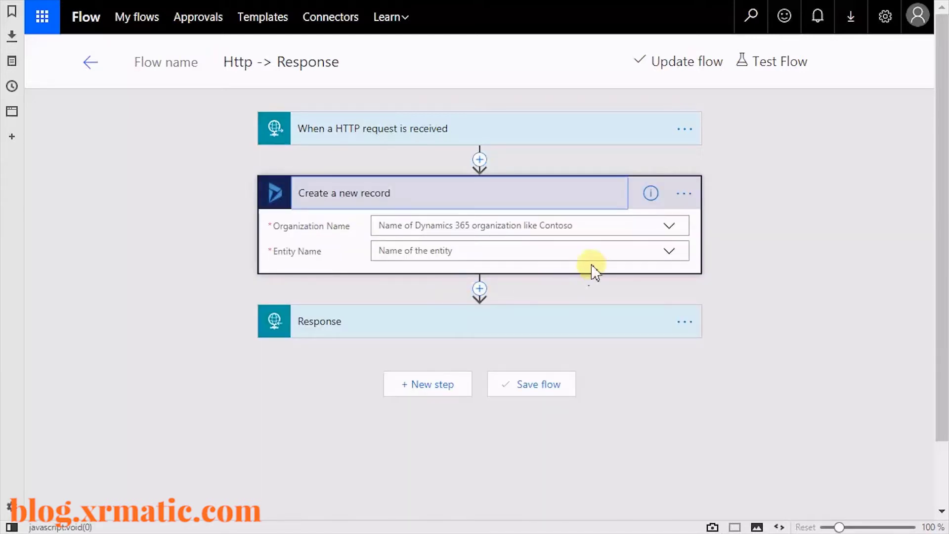
- Set the Create a new record action's organization to xRMatic and its entity to Leads
left_click(672, 227)
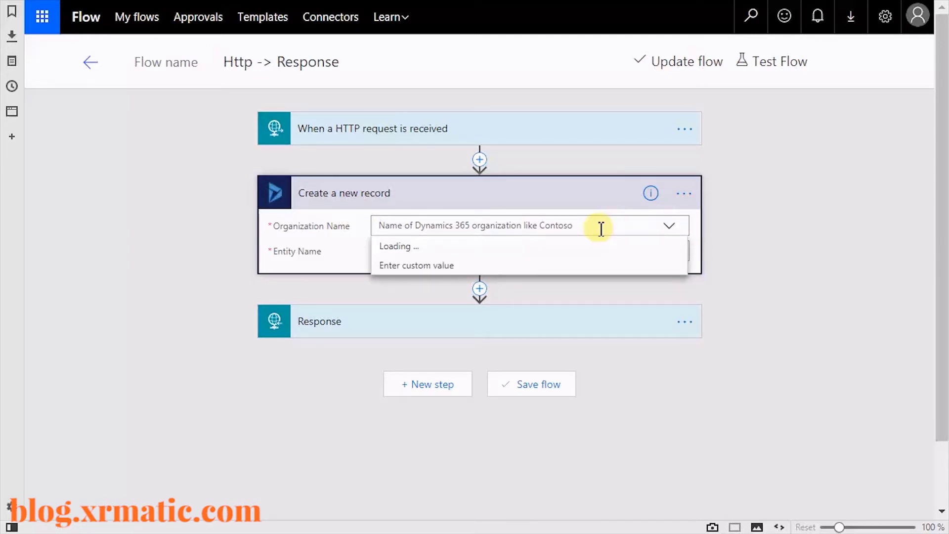
left_click(522, 251)
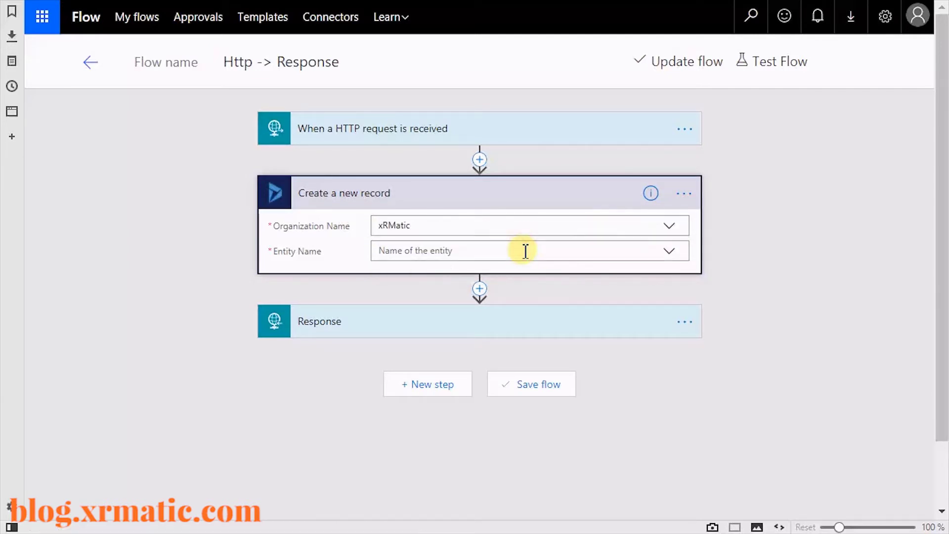
left_click(673, 252)
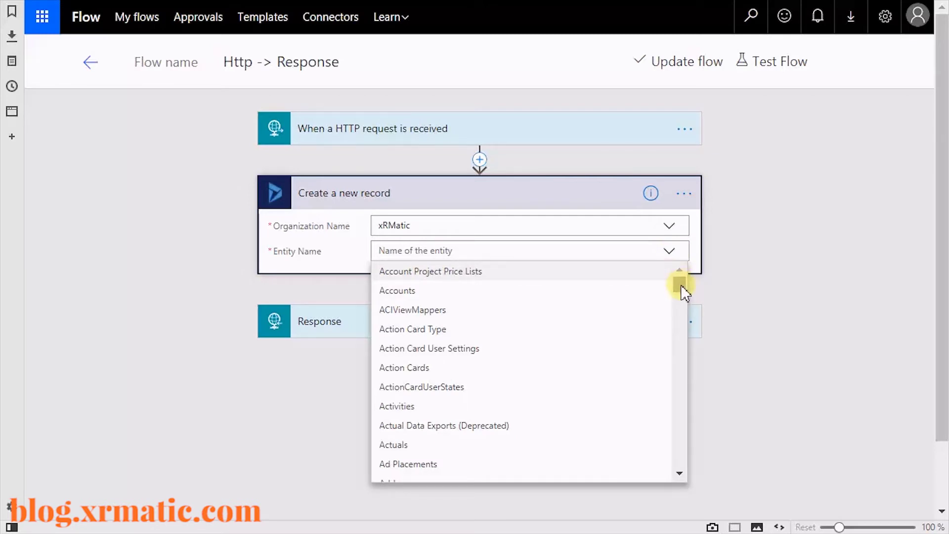
left_click_drag(681, 286, 694, 352)
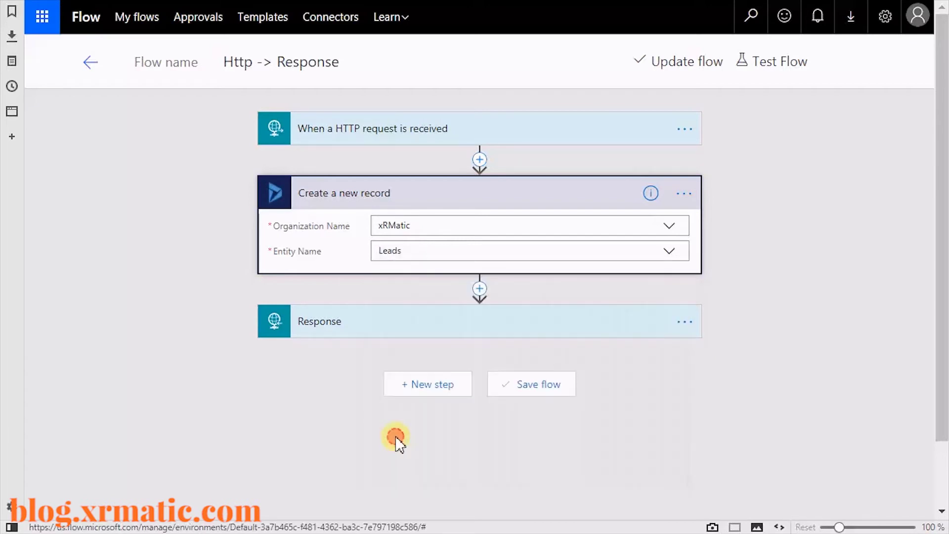
left_click(395, 434)
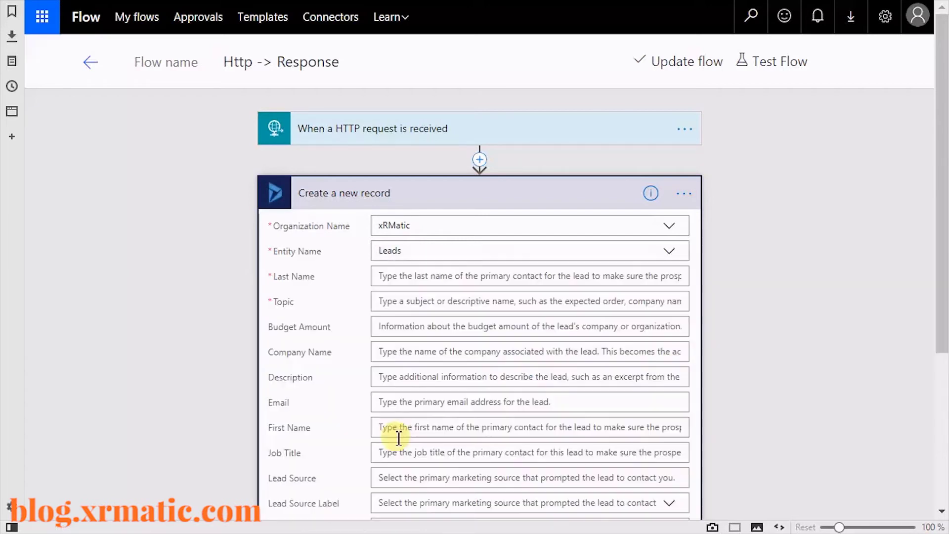
- In the Create a new record action, map Last Name to the request's lastname value and Email to emailaddress1
left_click(416, 278)
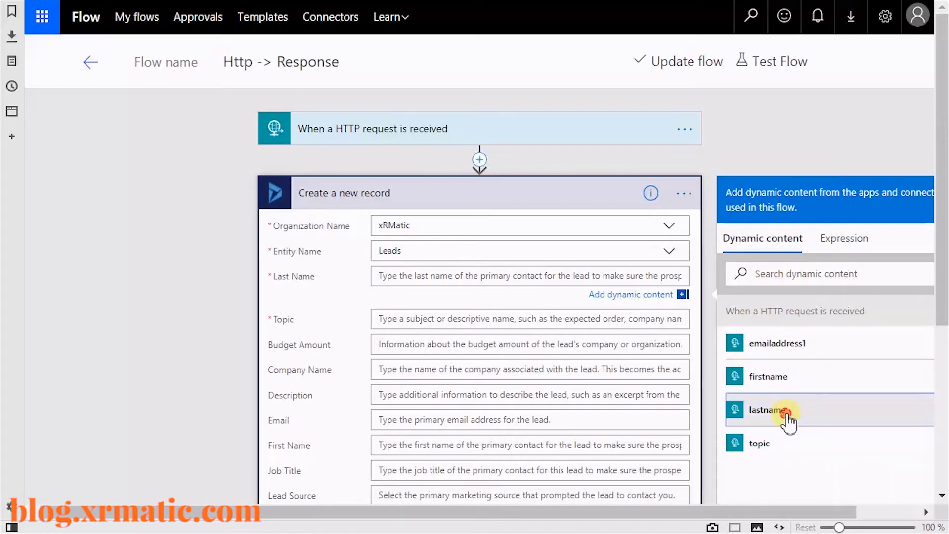
left_click(767, 410)
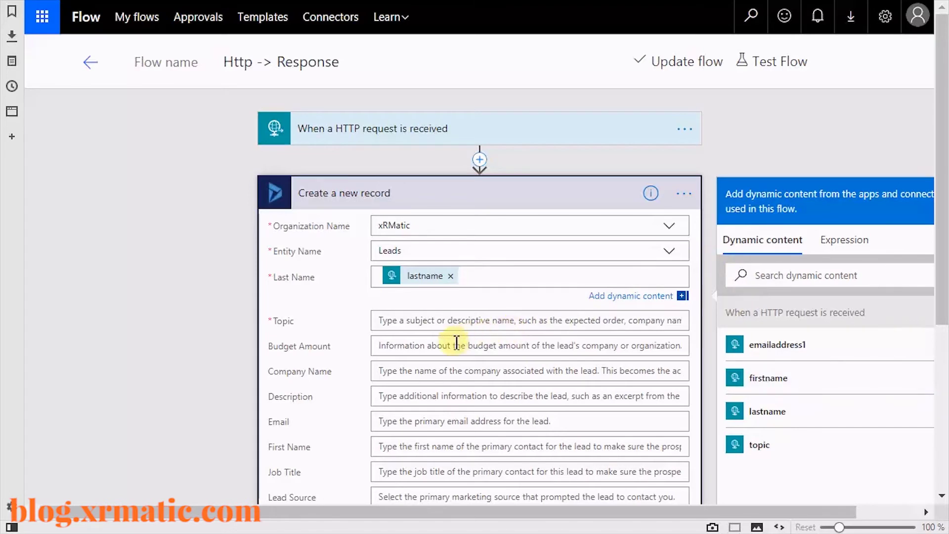
left_click(483, 421)
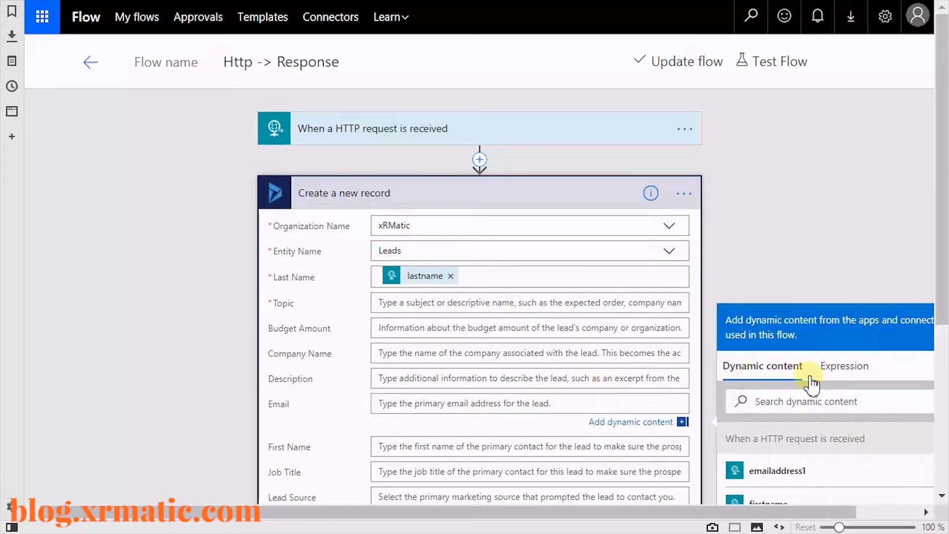
scroll(807, 380, "down", 3)
left_click(796, 324)
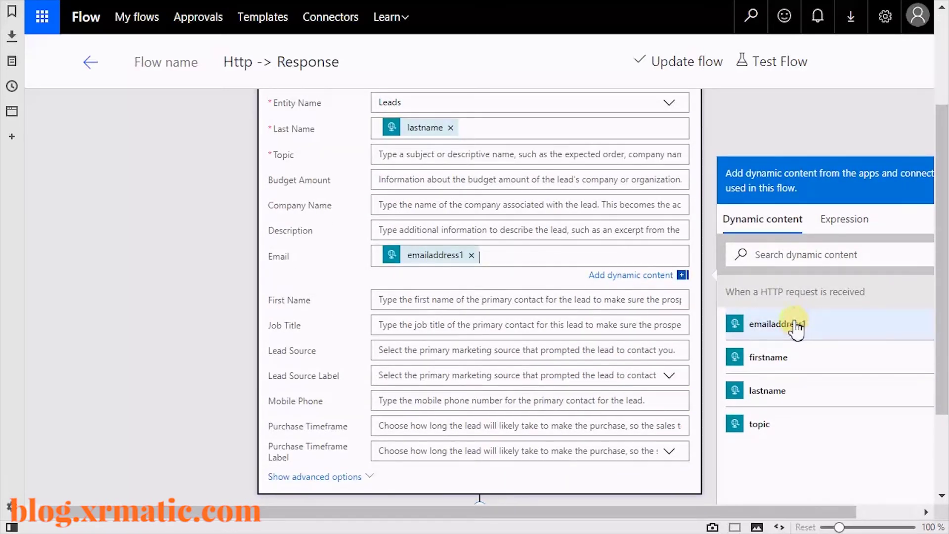
- Map Topic to the request's topic value and First Name to firstname, and save the updated flow
left_click(417, 153)
left_click(760, 322)
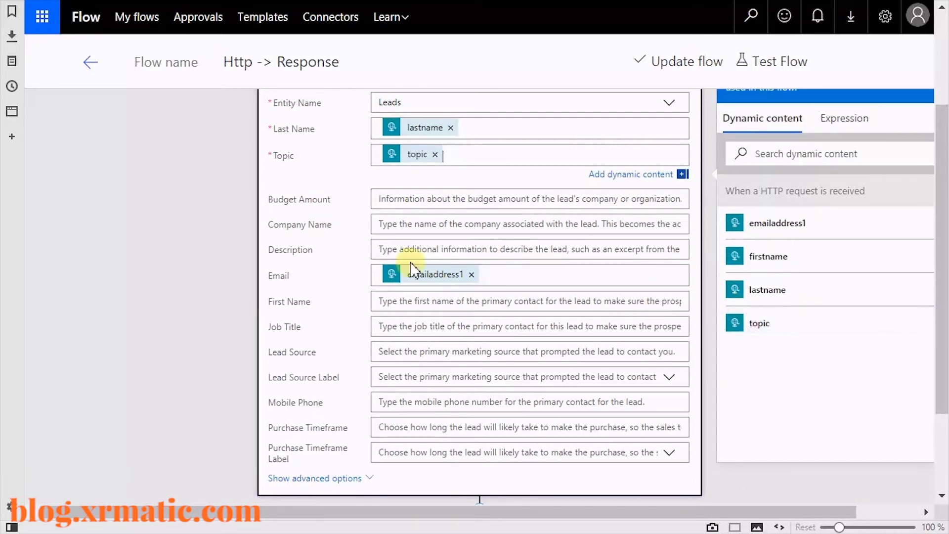
left_click(445, 299)
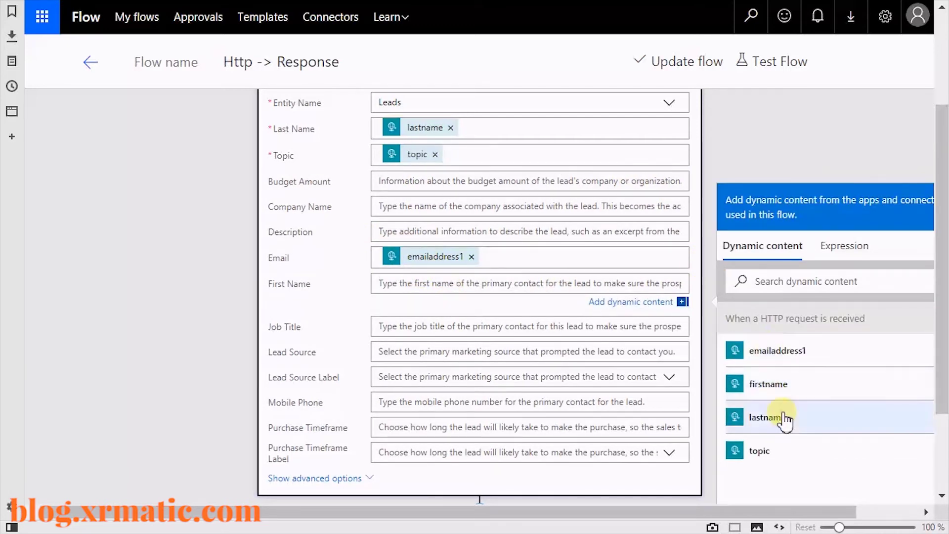
left_click(782, 393)
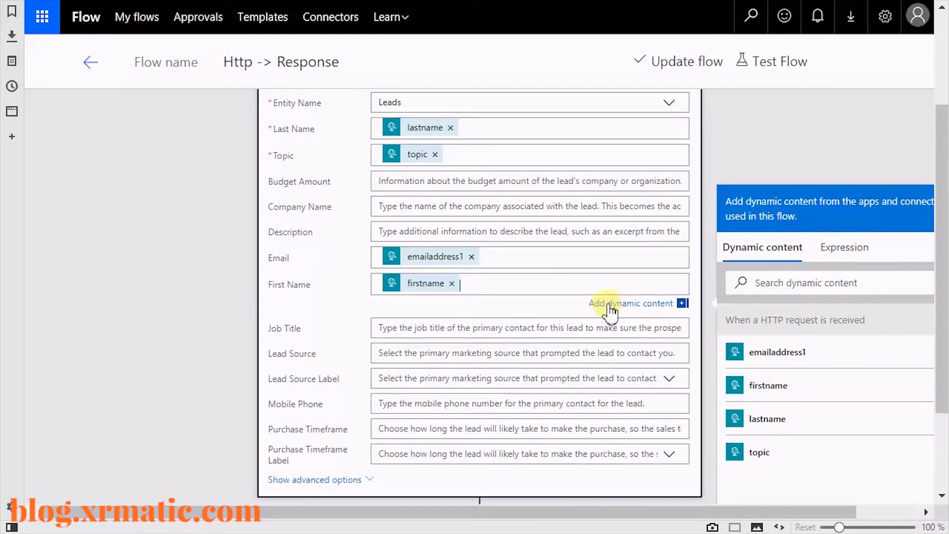
left_click(685, 70)
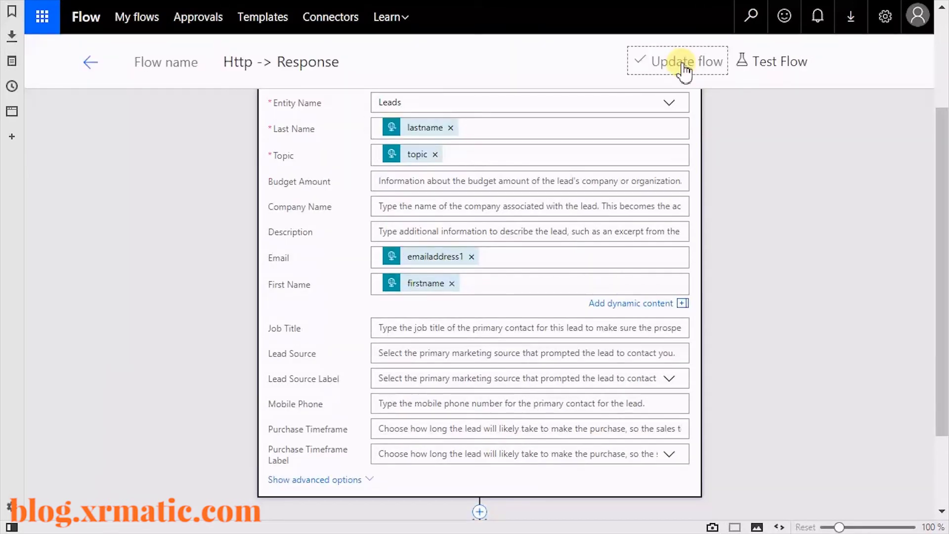
- Leave the editor, open the latest run from the Http -> Response flow's run history, and resubmit that run
left_click(91, 62)
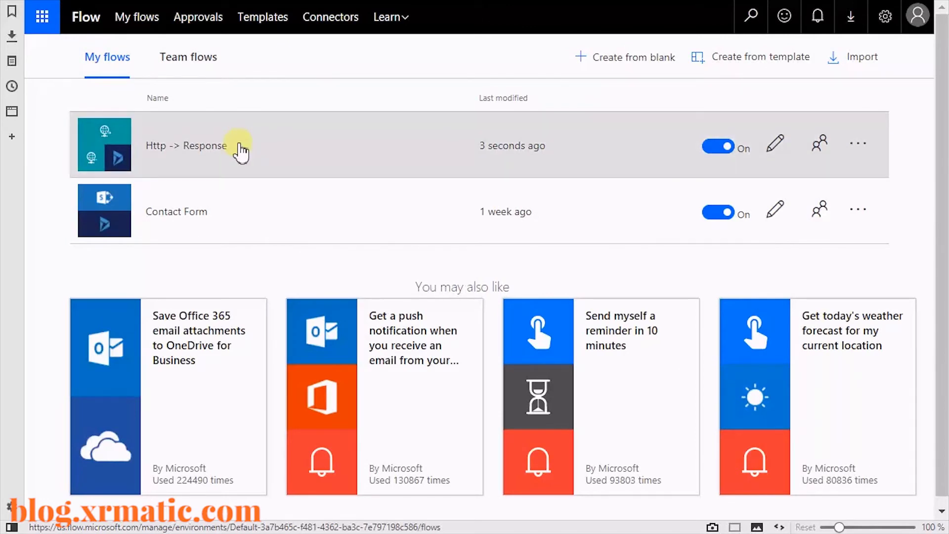
left_click(241, 152)
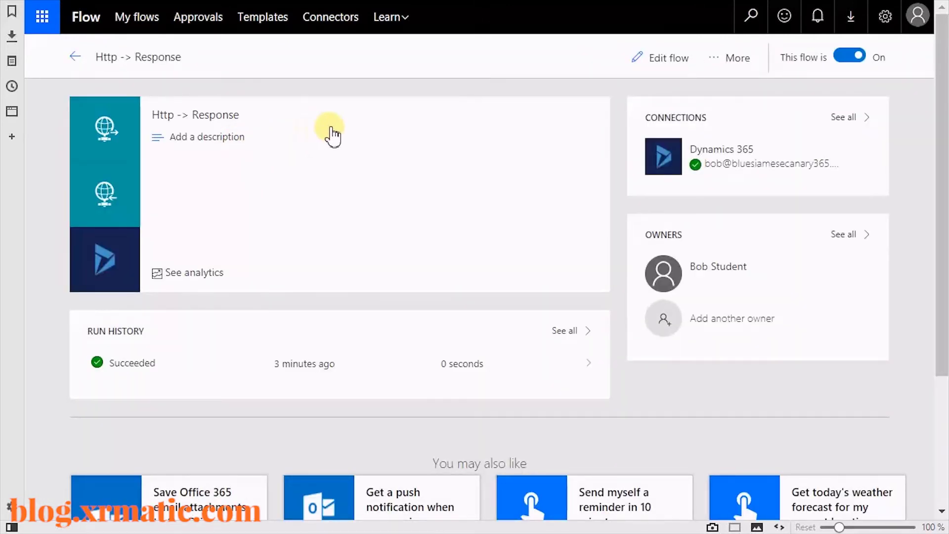
left_click(141, 366)
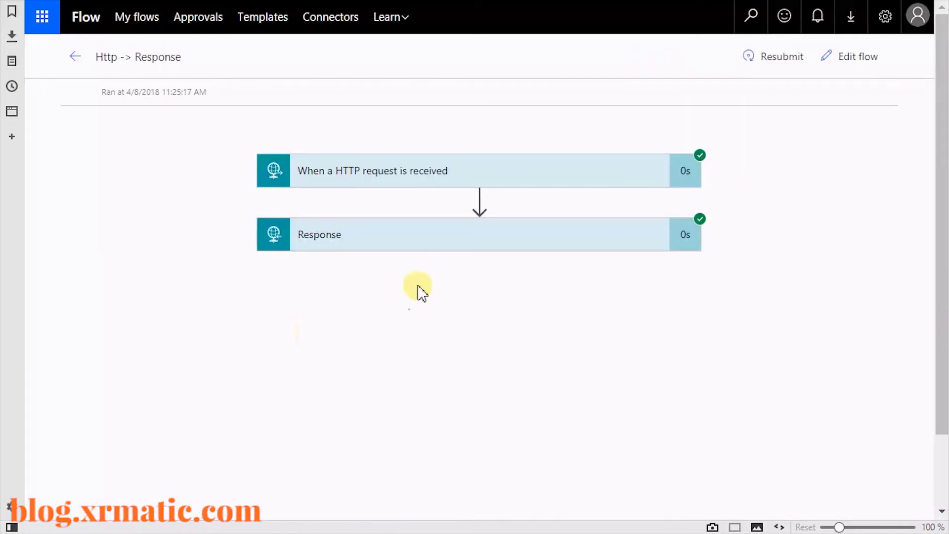
left_click(784, 62)
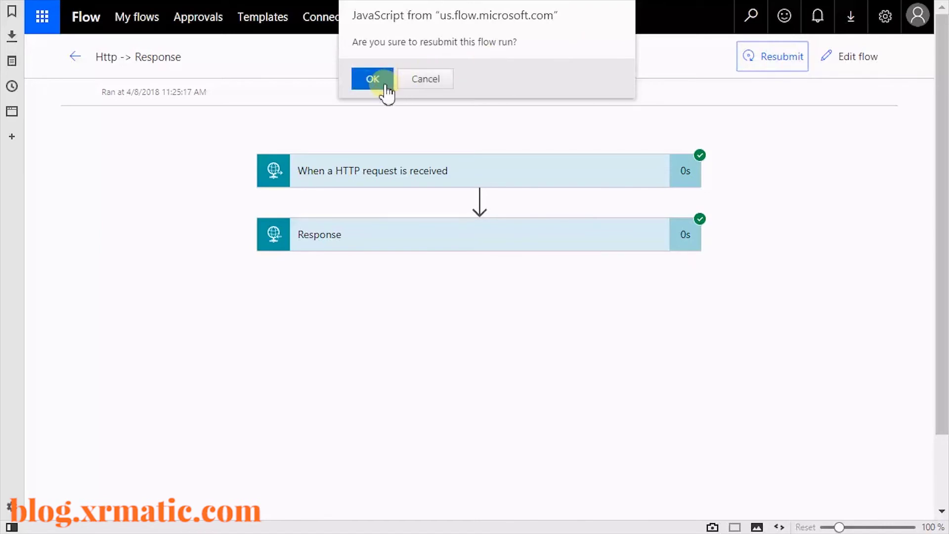
left_click(365, 85)
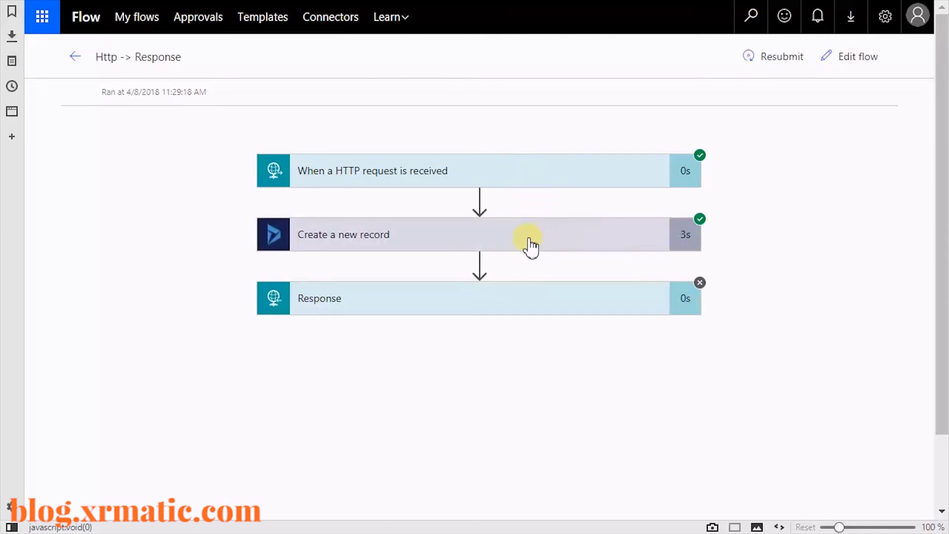
- Examine the inputs and outputs of the Create a new record action in the resubmitted run
left_click(513, 237)
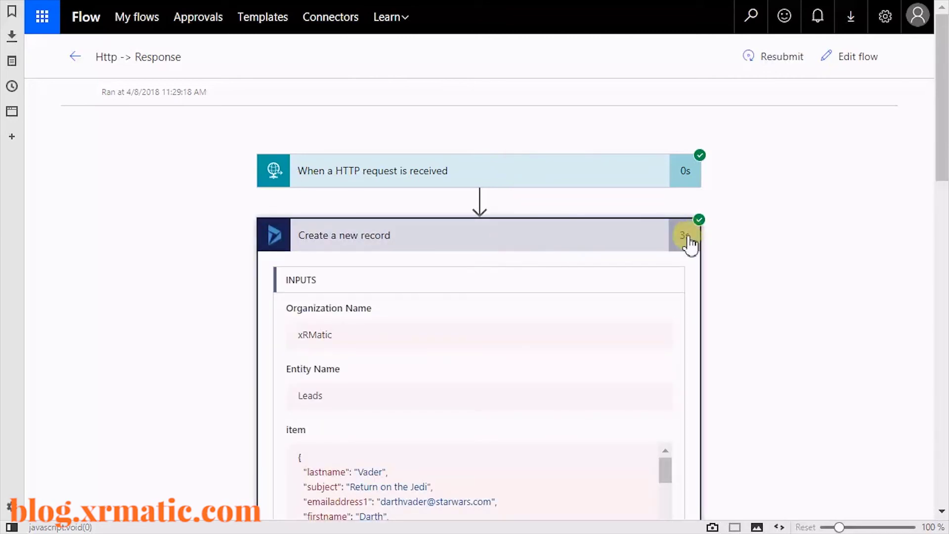
scroll(536, 247, "down", 4)
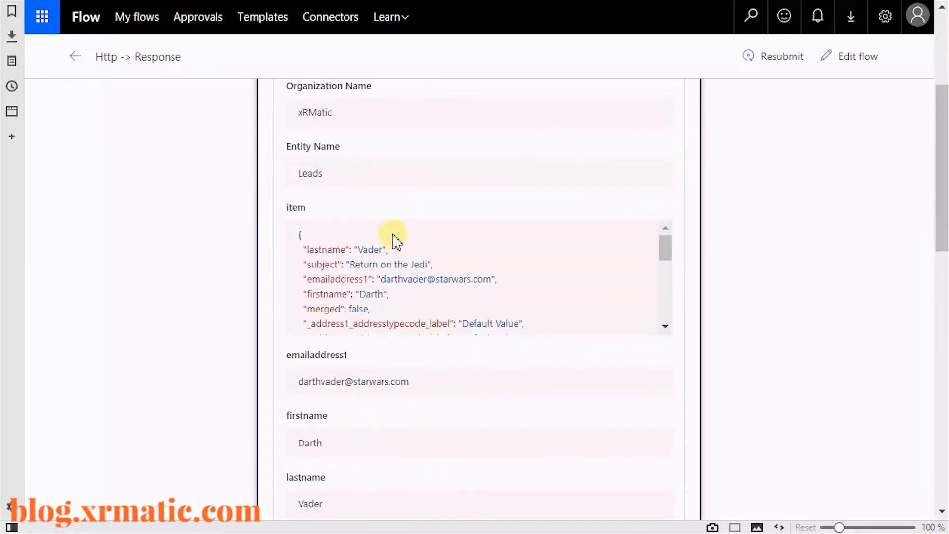
scroll(445, 321, "down", 2)
scroll(440, 326, "down", 2)
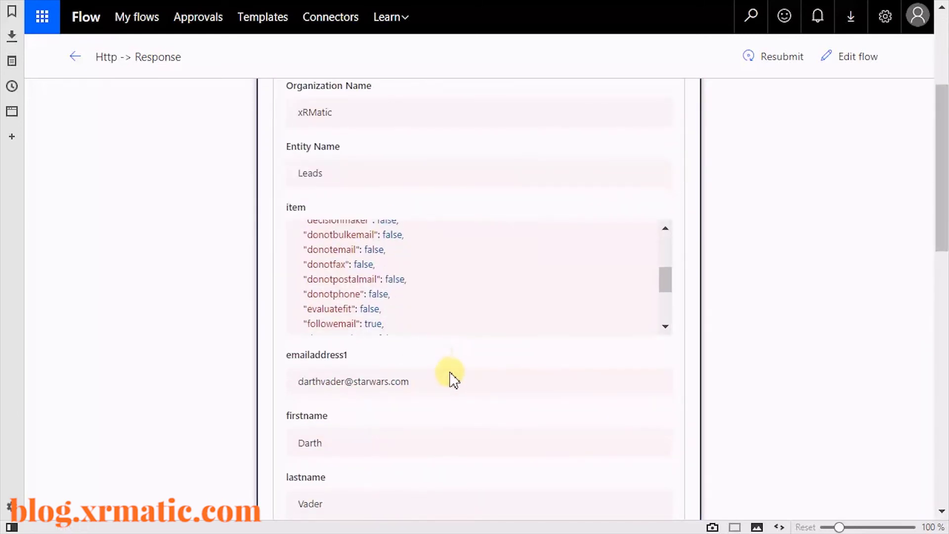
scroll(449, 377, "down", 3)
scroll(394, 300, "down", 3)
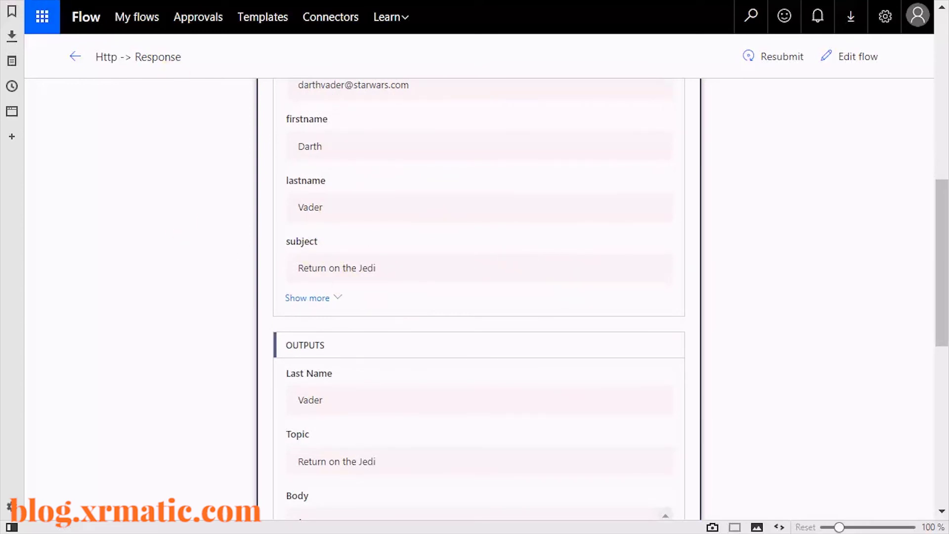
- Switch to Dynamics 365, refresh the My Open Leads view under Sales, and open the lead with the topic Return on the Jedi
left_click(12, 11)
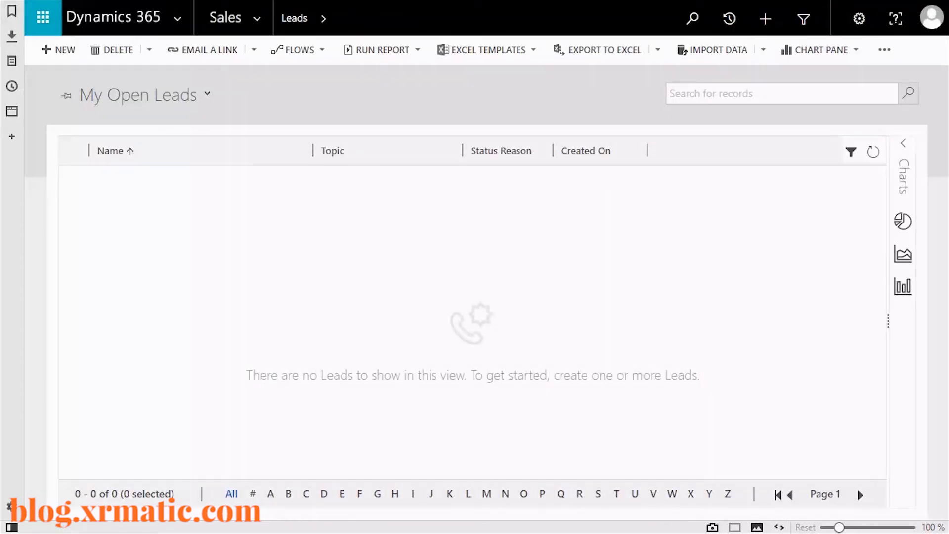
left_click(258, 22)
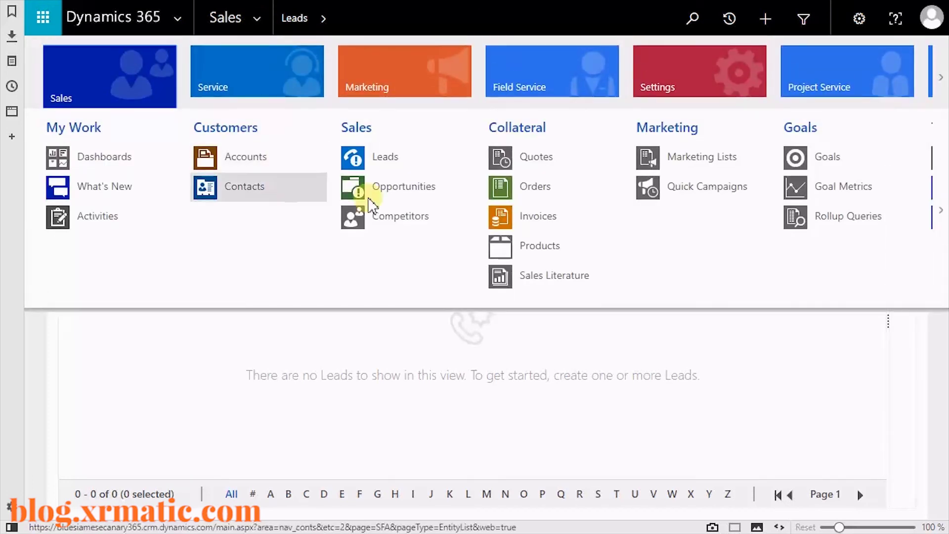
left_click(416, 165)
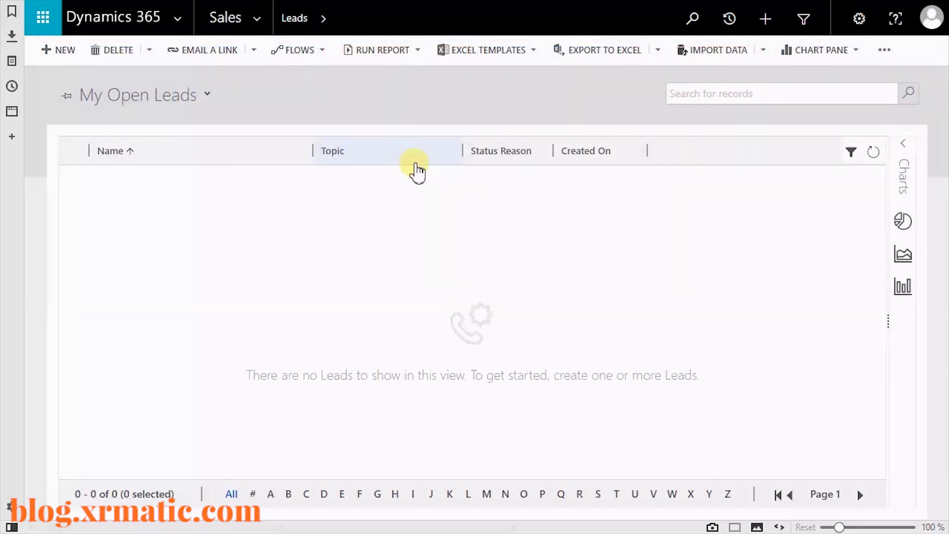
left_click(872, 153)
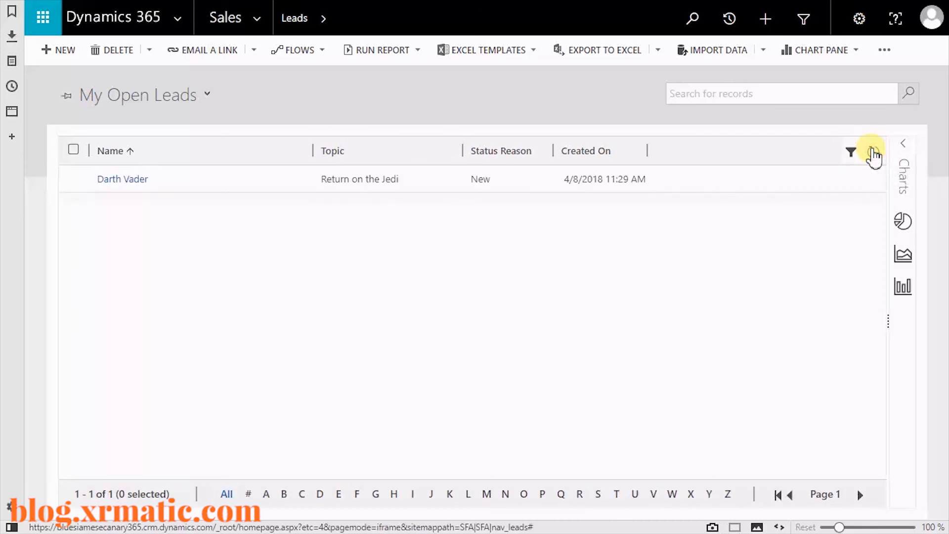
left_click(133, 182)
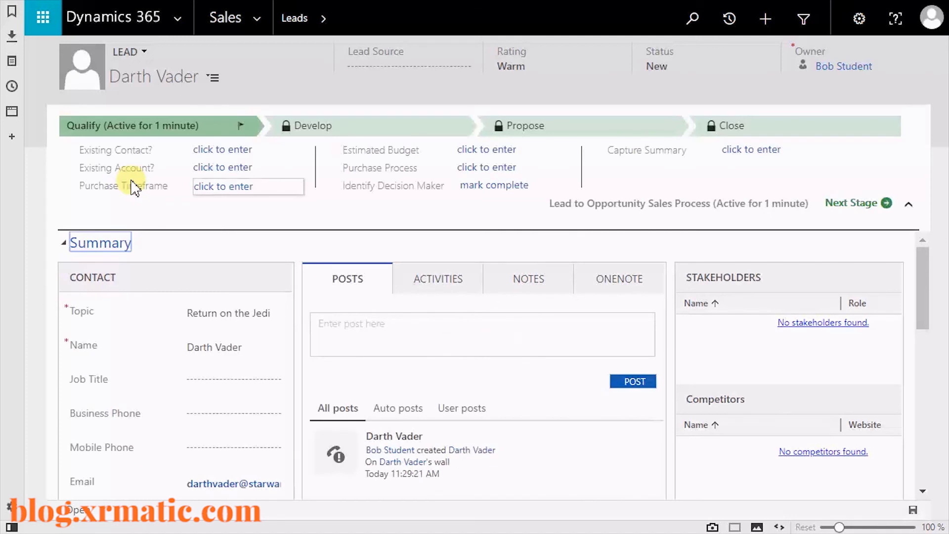